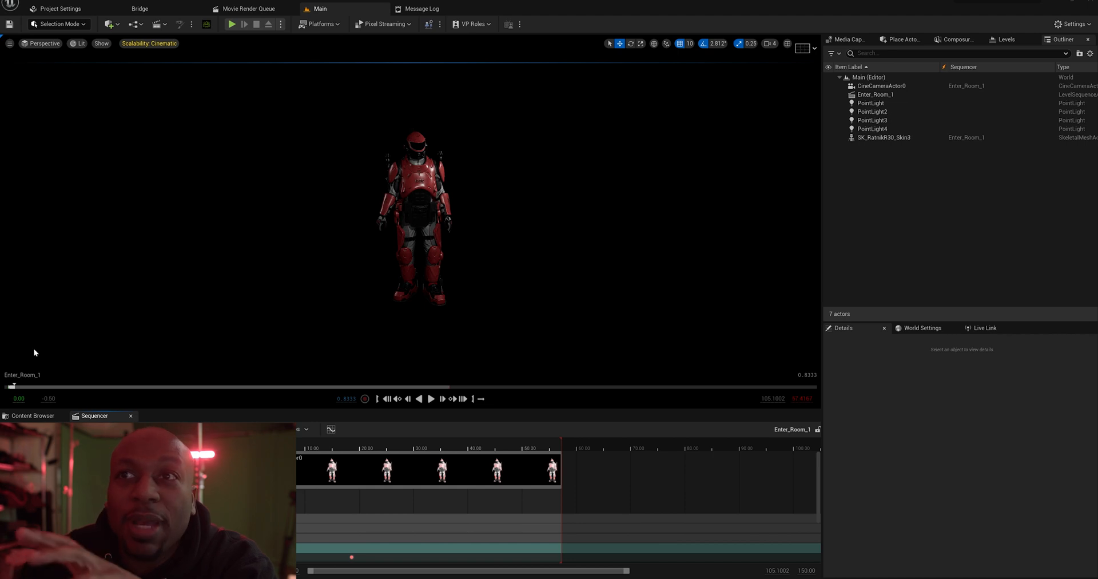
Scrub through the start of the Enter_Room_1 sequence to preview the armored character's movement.
mouse_move(255, 446)
left_mouse_down()
mouse_move(434, 450)
mouse_move(267, 450)
left_mouse_up()
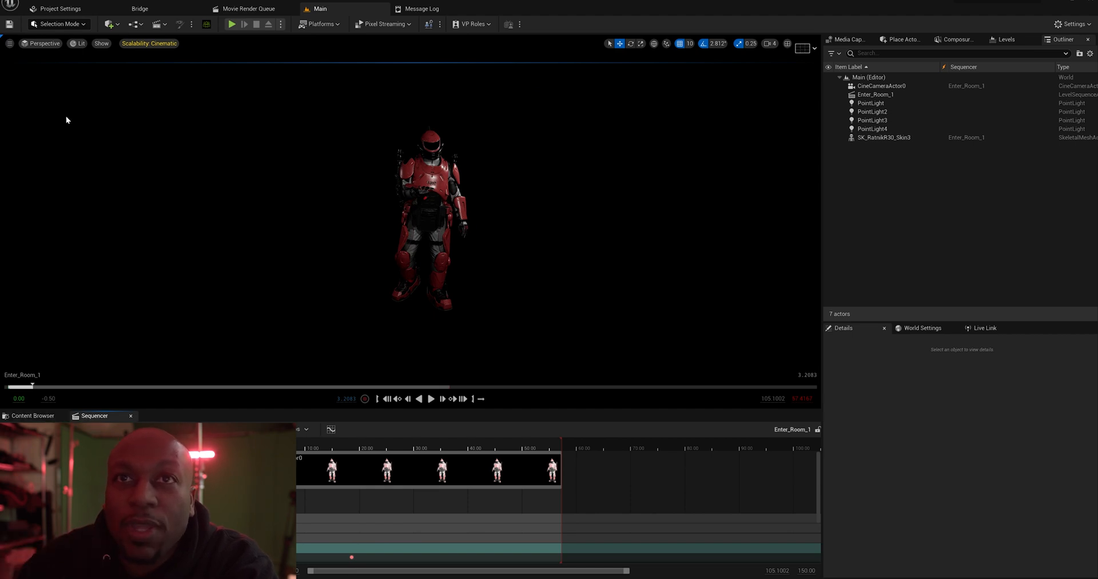
left_click_drag(267, 450, 294, 447)
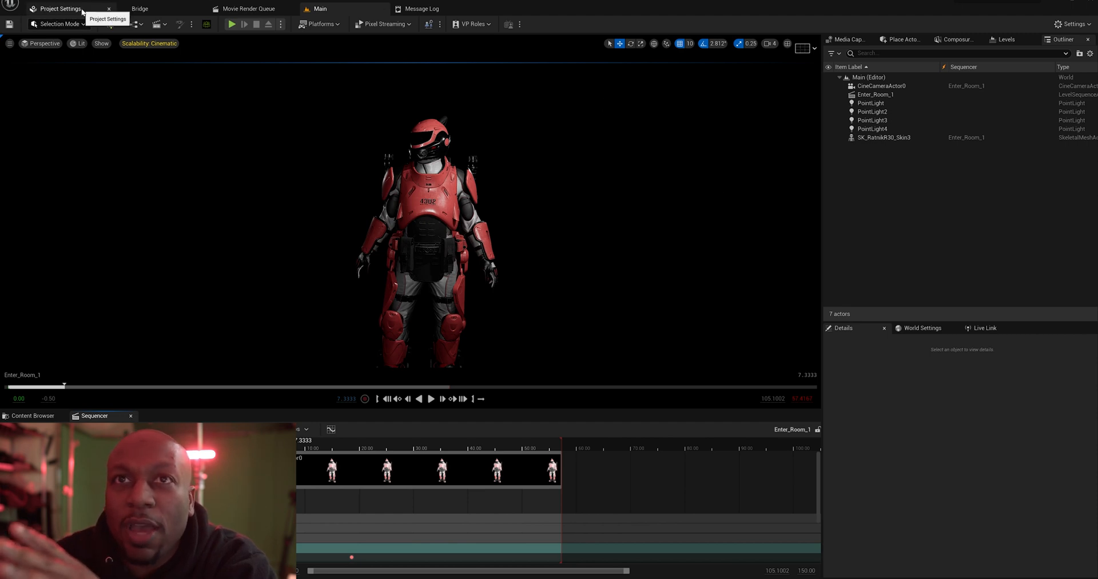
Search the Project Settings for "alpha" and examine the post-processing alpha channel support option and its choices.
left_click(62, 8)
left_click(165, 29)
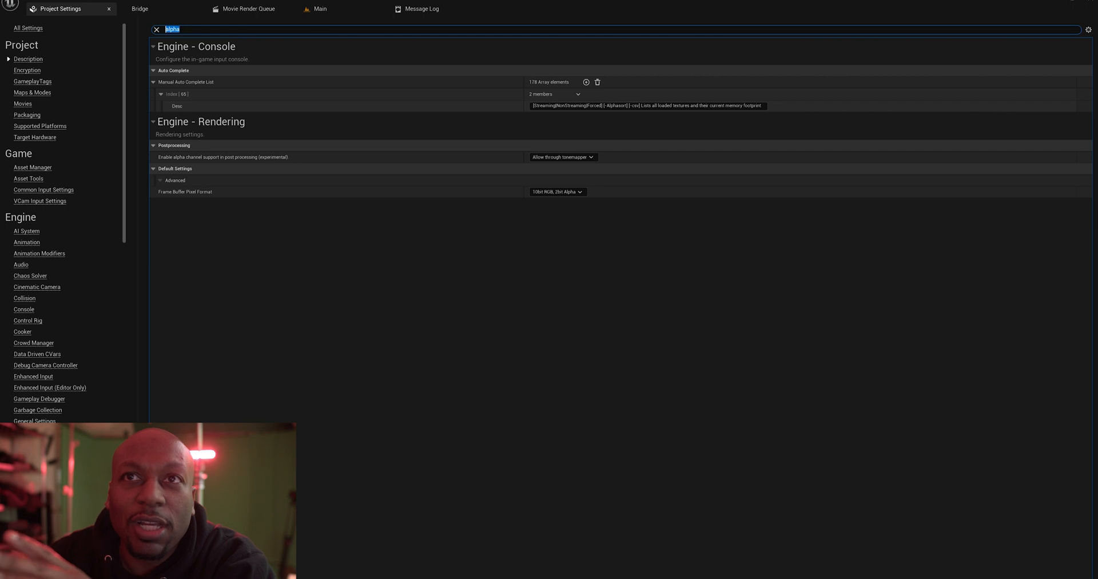
type("alpha")
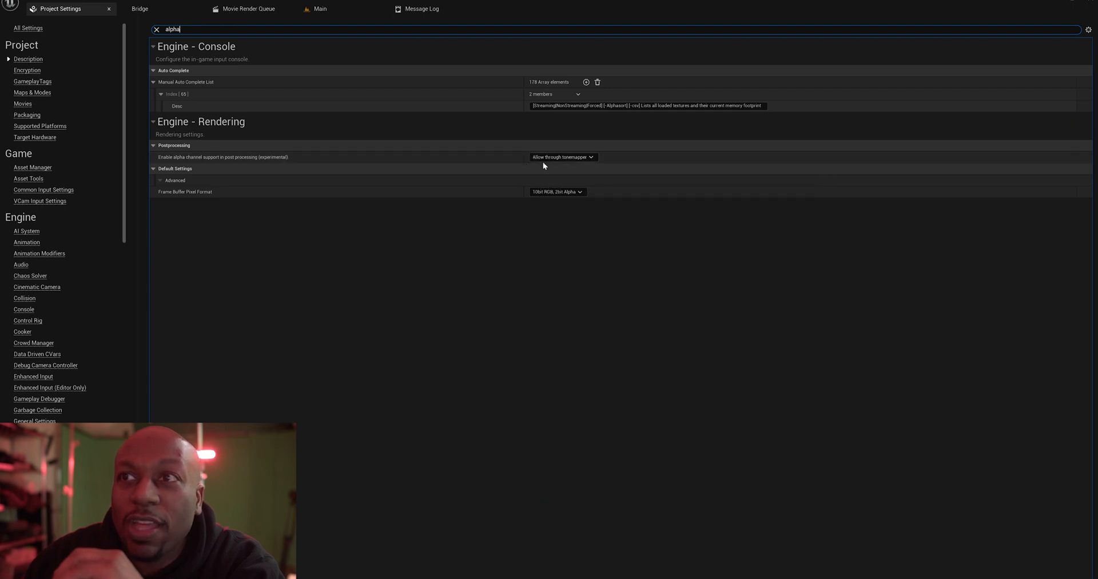
left_click(593, 160)
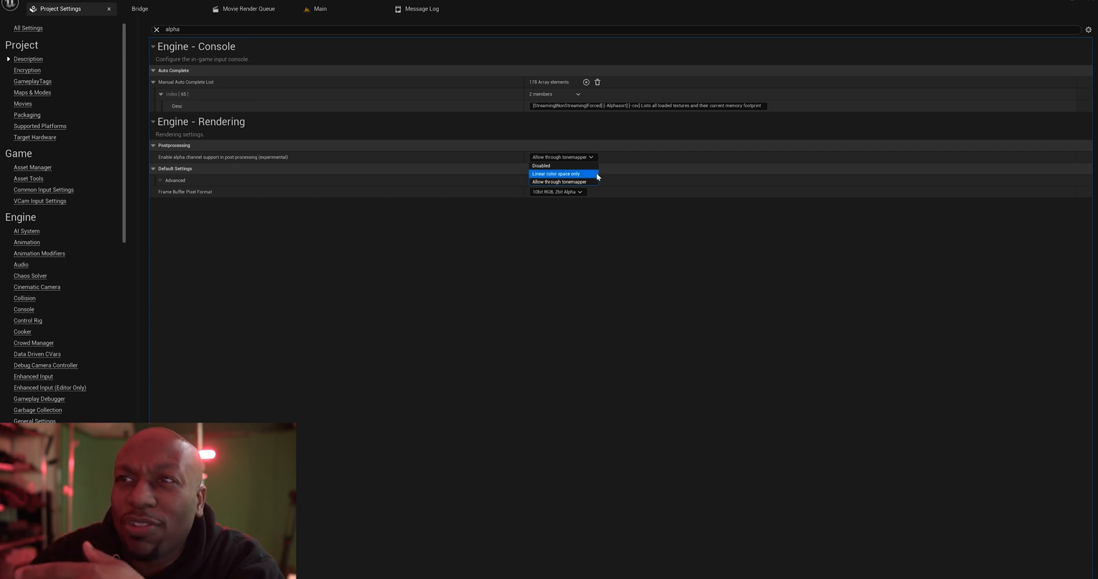
left_click(629, 145)
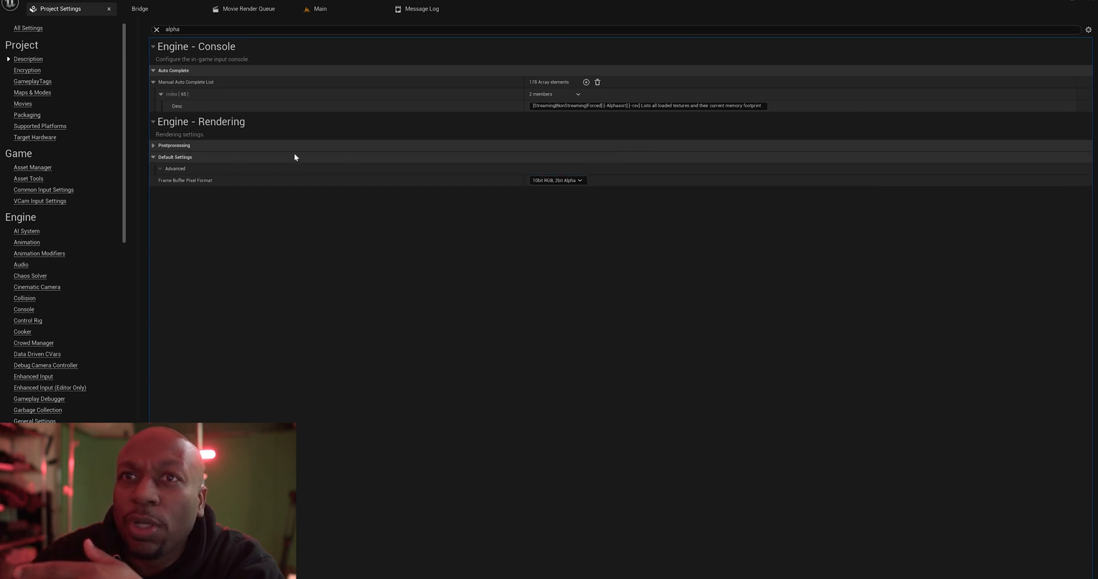
left_click(153, 145)
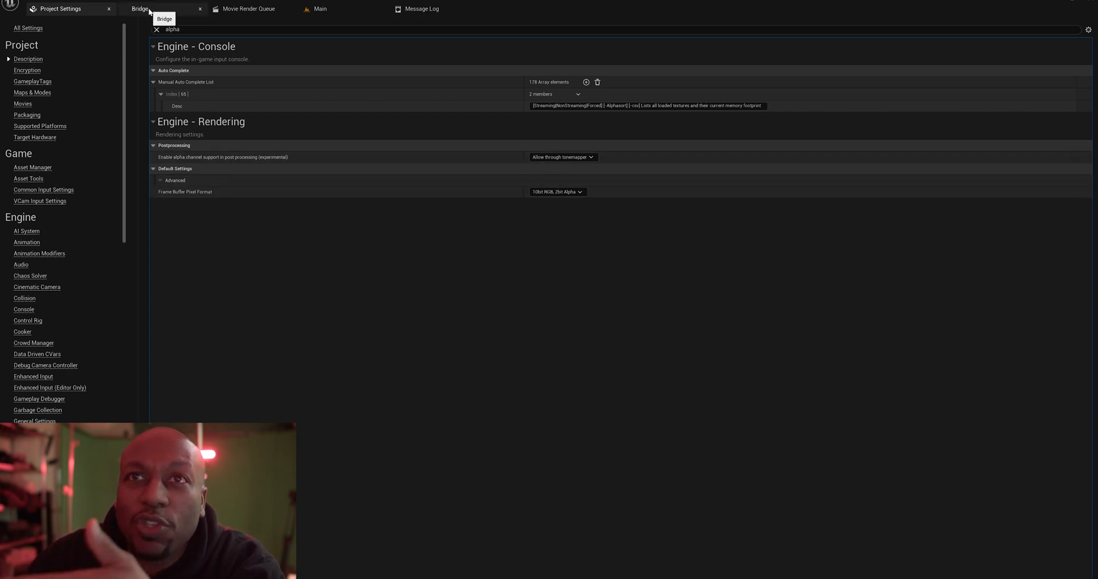
Return to the Main level and scrub the Enter_Room_1 sequence, inspecting the details of CineCameraActor0 and PointLight2.
left_click(307, 14)
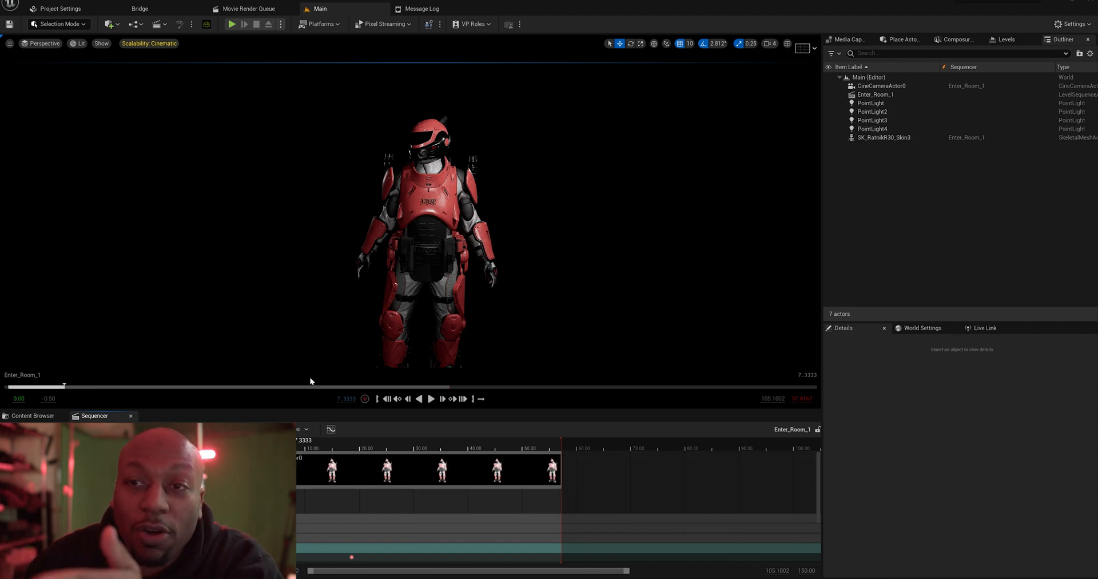
left_click(333, 444)
left_click(391, 444)
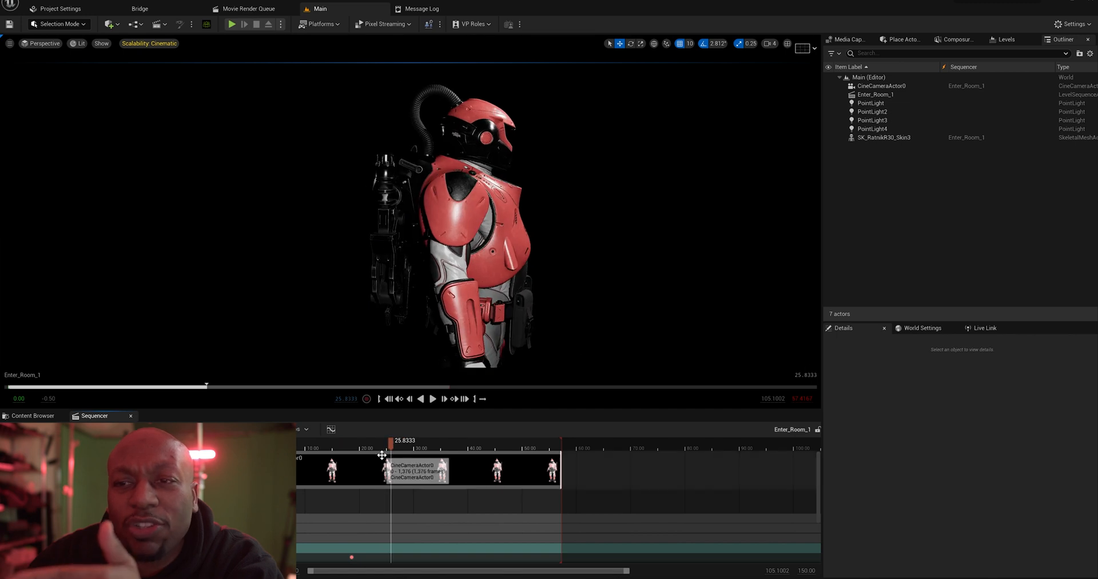
left_click(335, 442)
mouse_move(335, 443)
left_mouse_down()
mouse_move(373, 443)
mouse_move(308, 446)
mouse_move(322, 445)
left_mouse_up()
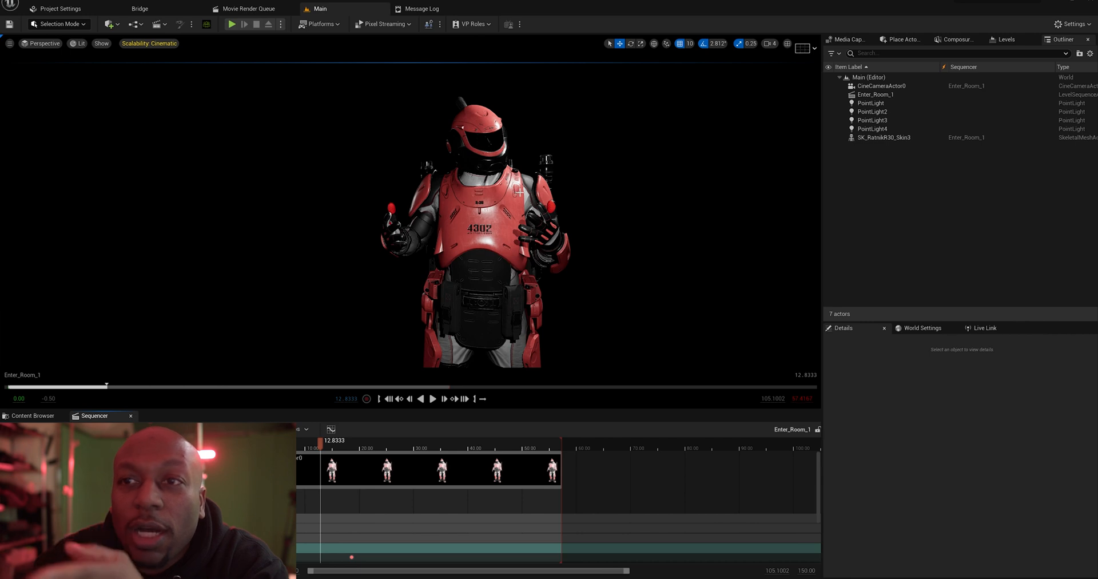
left_click(880, 86)
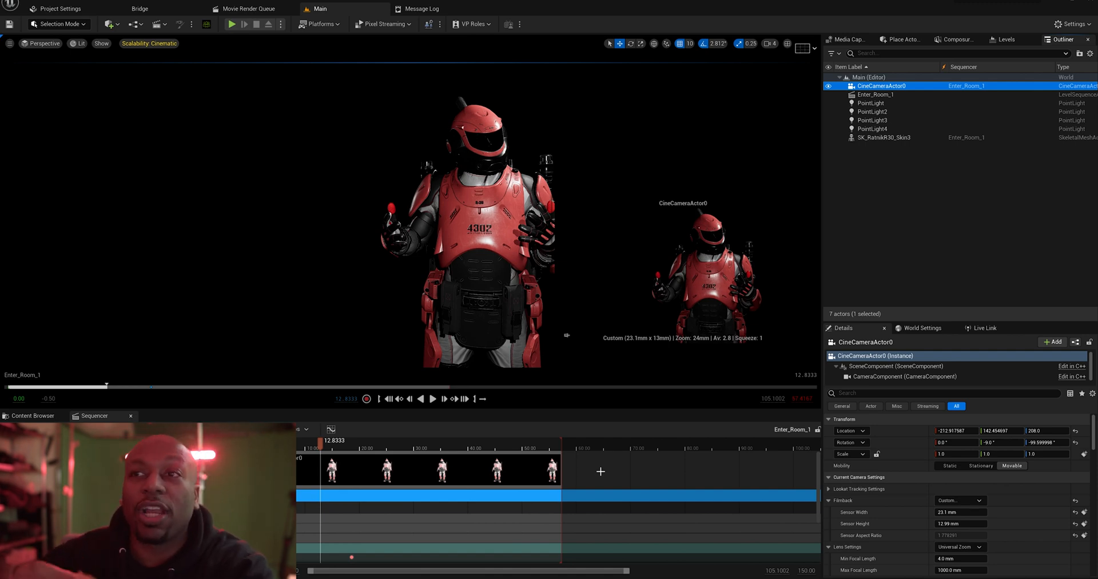
left_click_drag(321, 444, 326, 444)
left_click(875, 112)
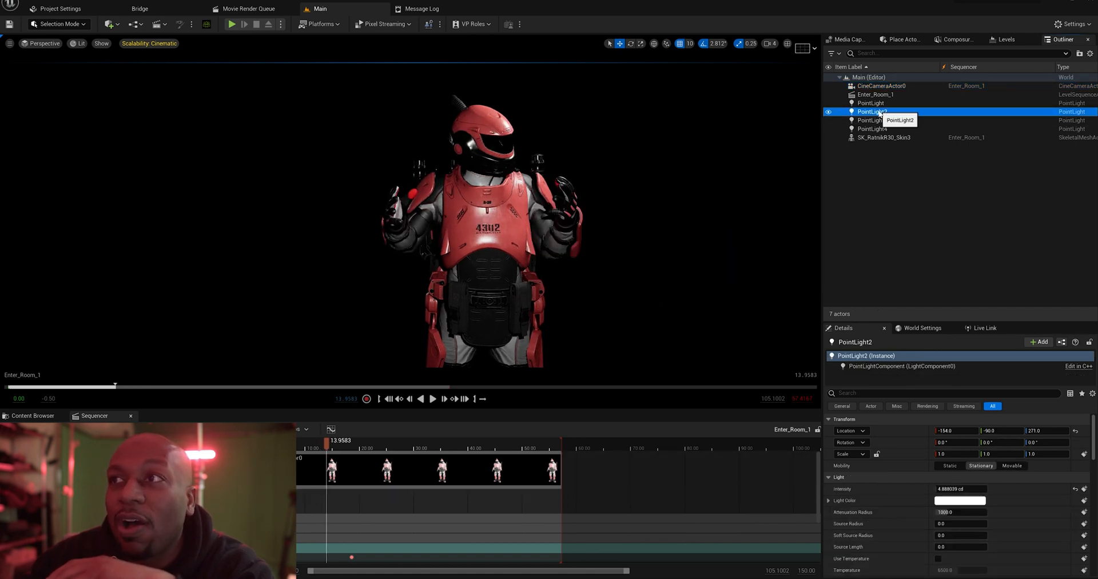
left_click_drag(326, 444, 443, 451)
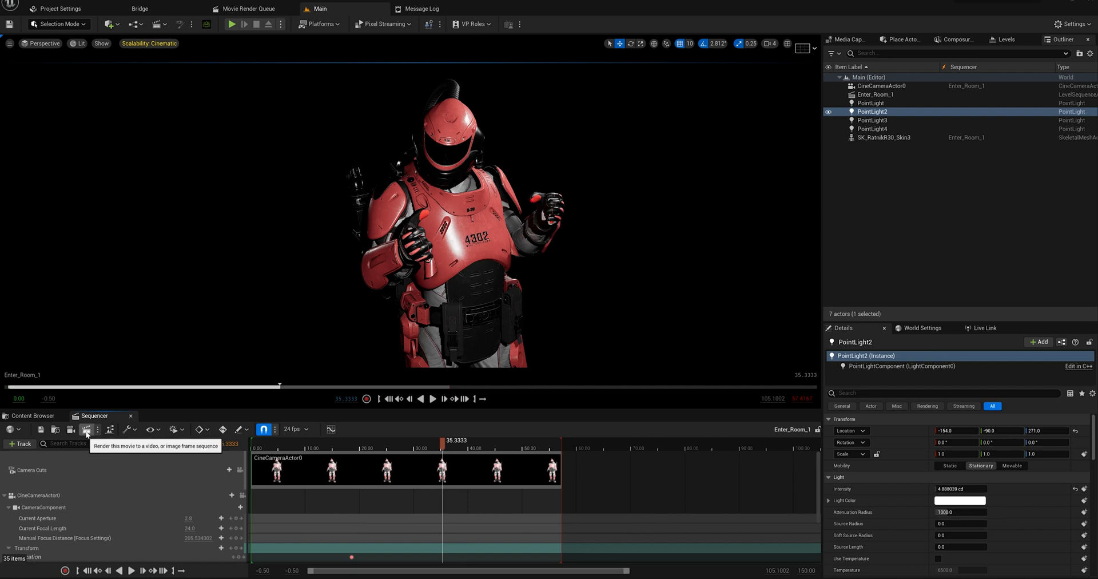
Open the Enter_Room_1 movie render job's settings and replace the JPG export with a .png Sequence [8bit].
left_click(87, 430)
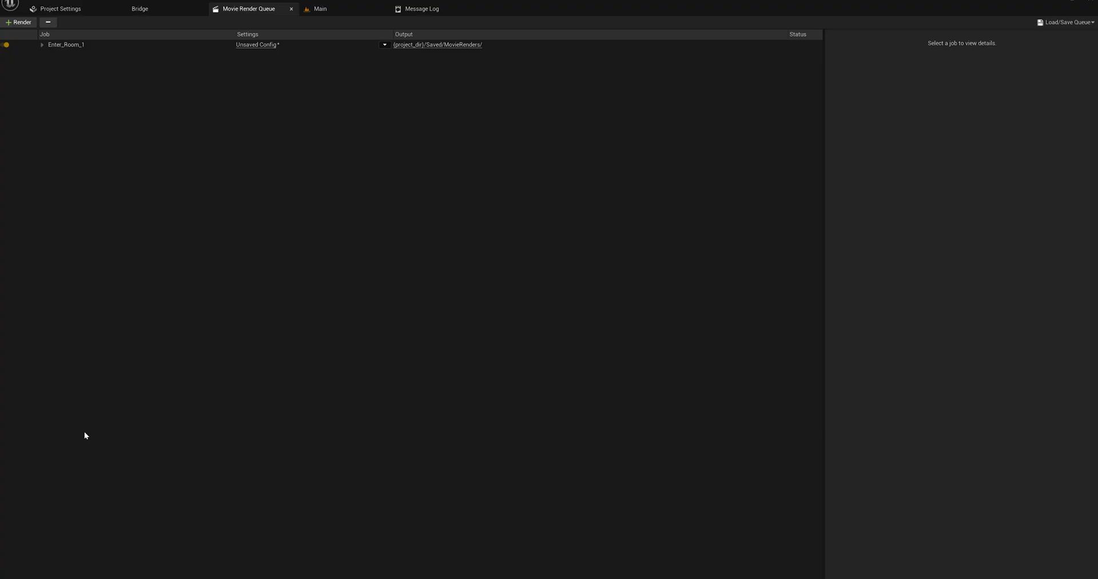
left_click(263, 45)
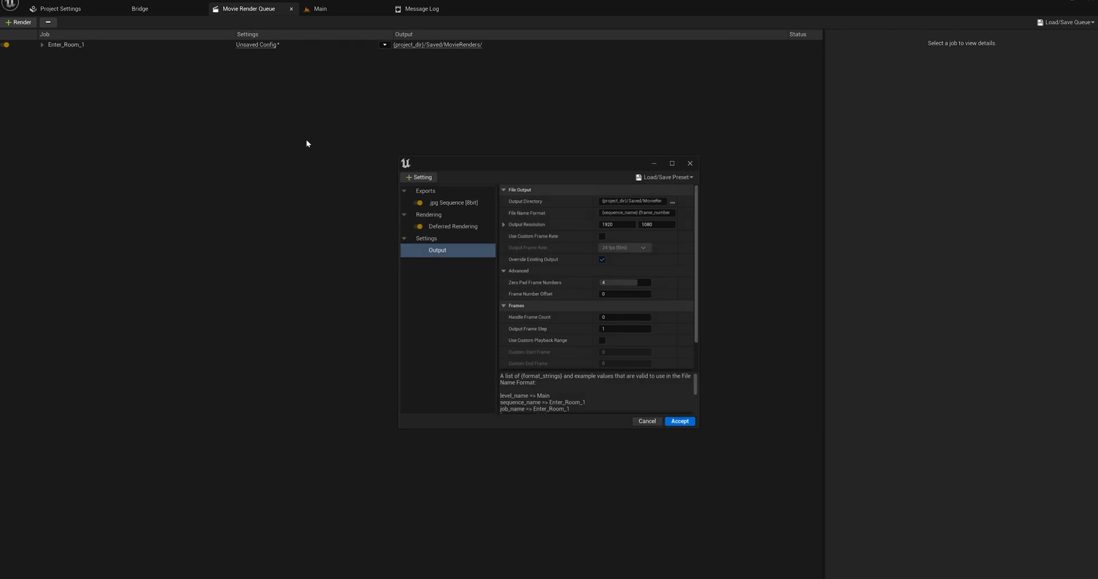
left_click(440, 203)
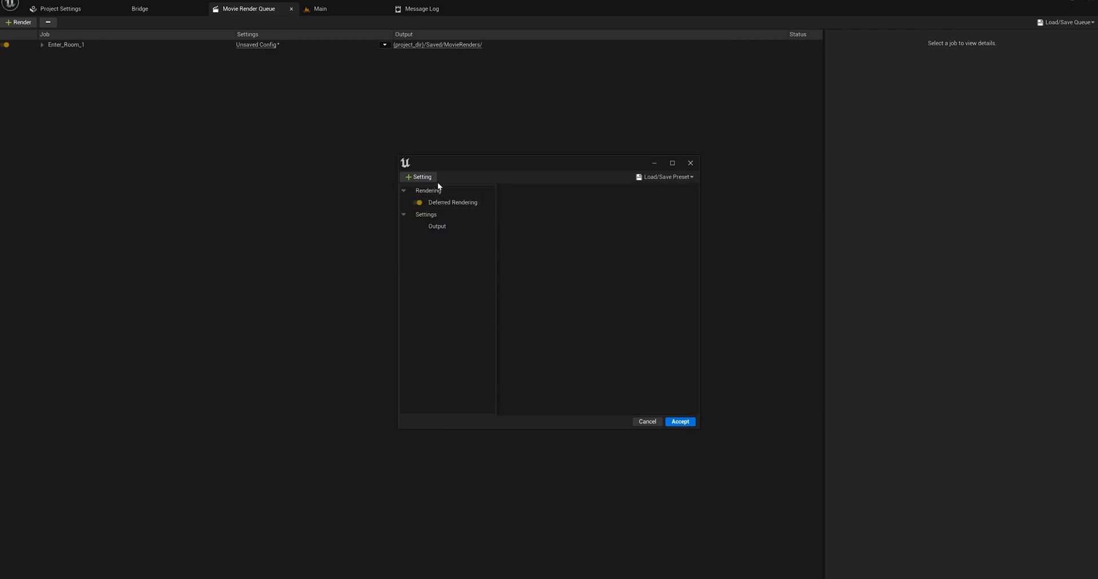
left_click(421, 177)
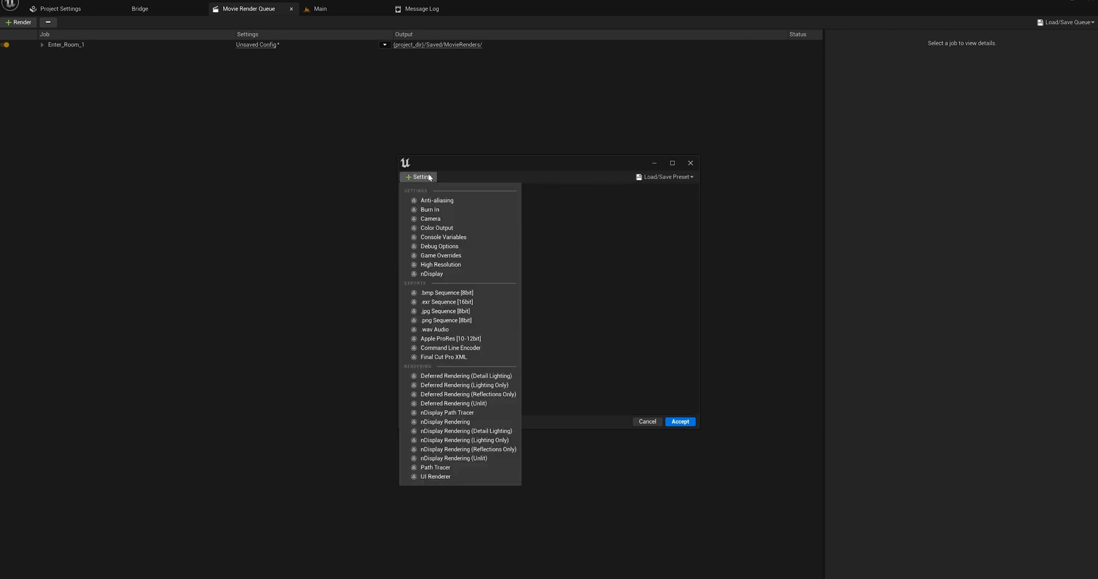
left_click(436, 320)
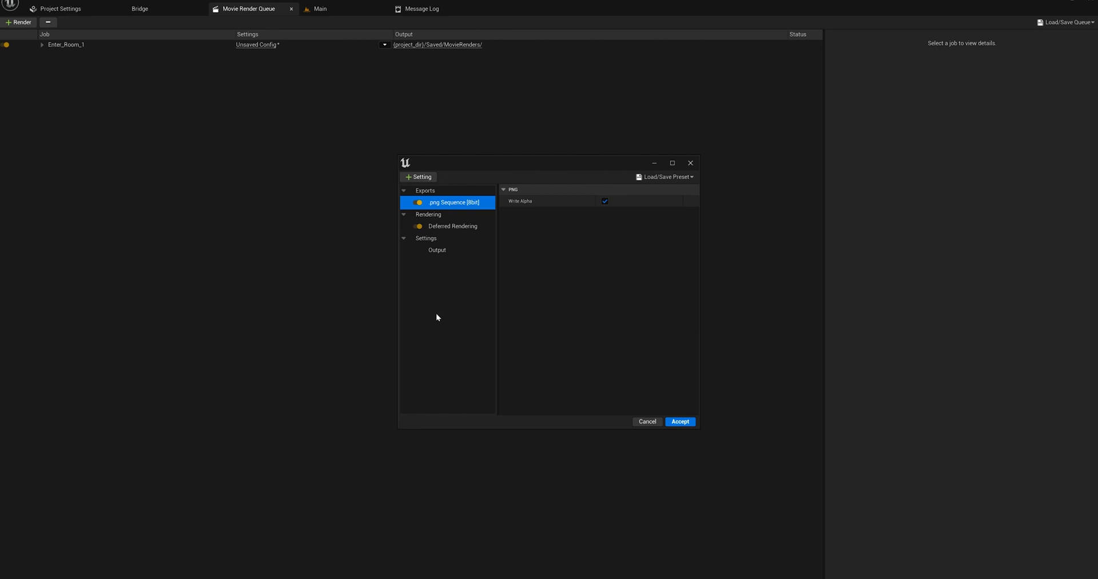
Enable Accumulator Includes Alpha for Deferred Rendering, check the Output settings and cancel the render configuration.
left_click(445, 228)
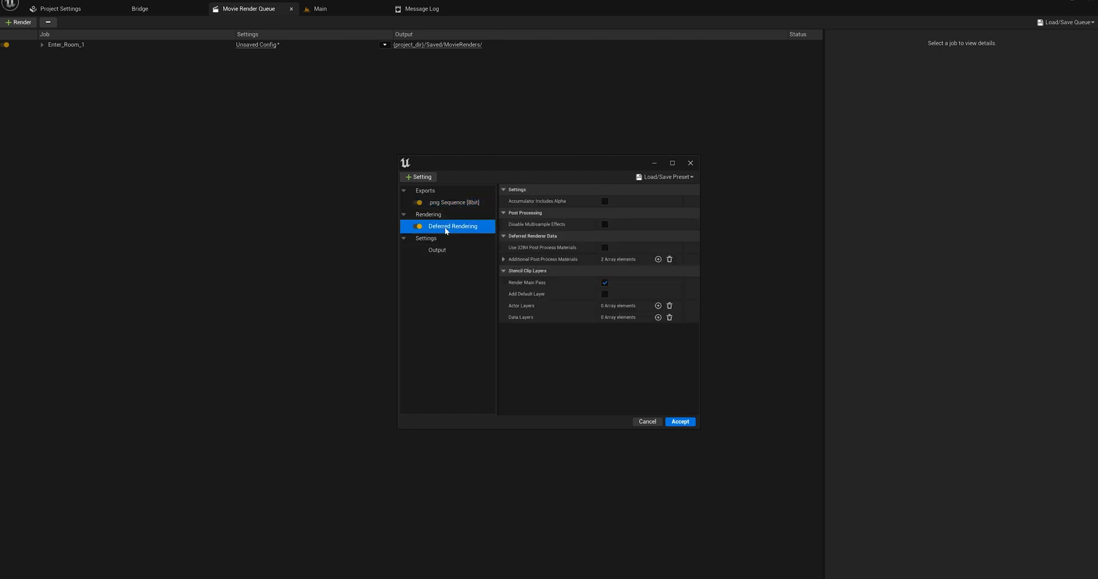
left_click(604, 200)
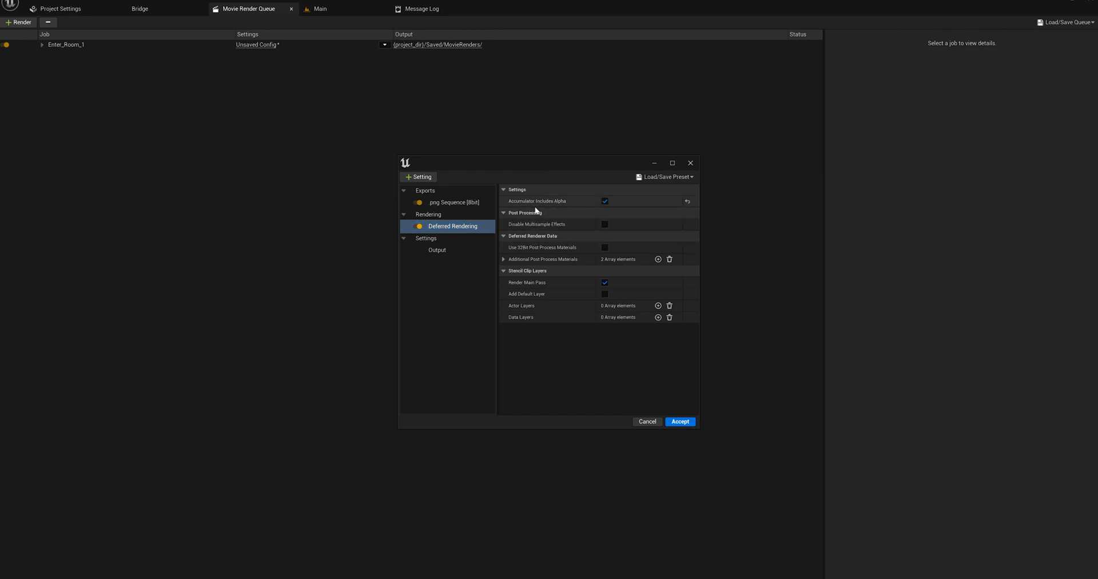
left_click(438, 249)
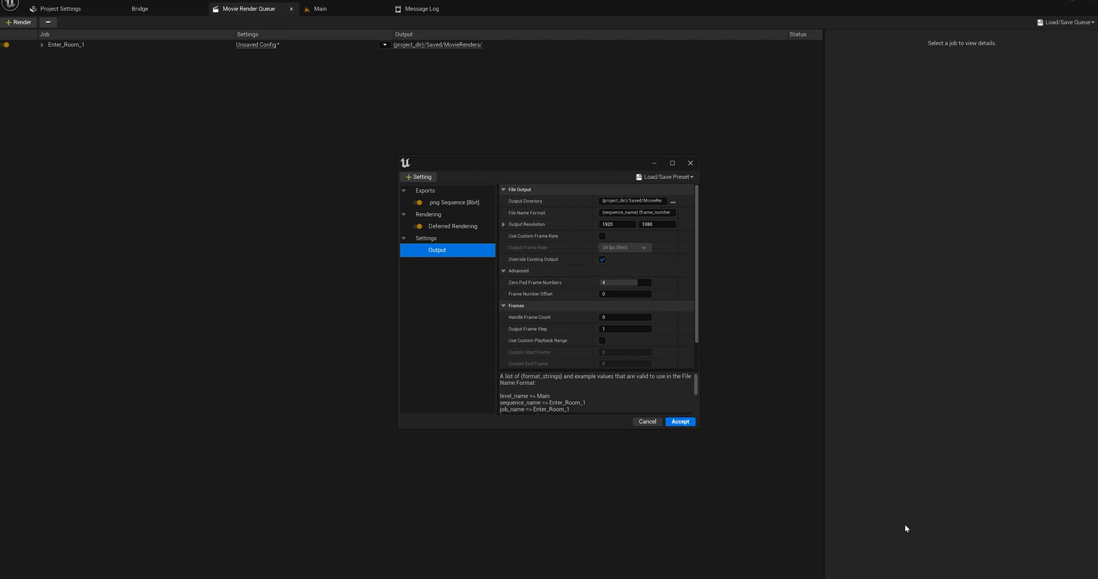
left_click(647, 422)
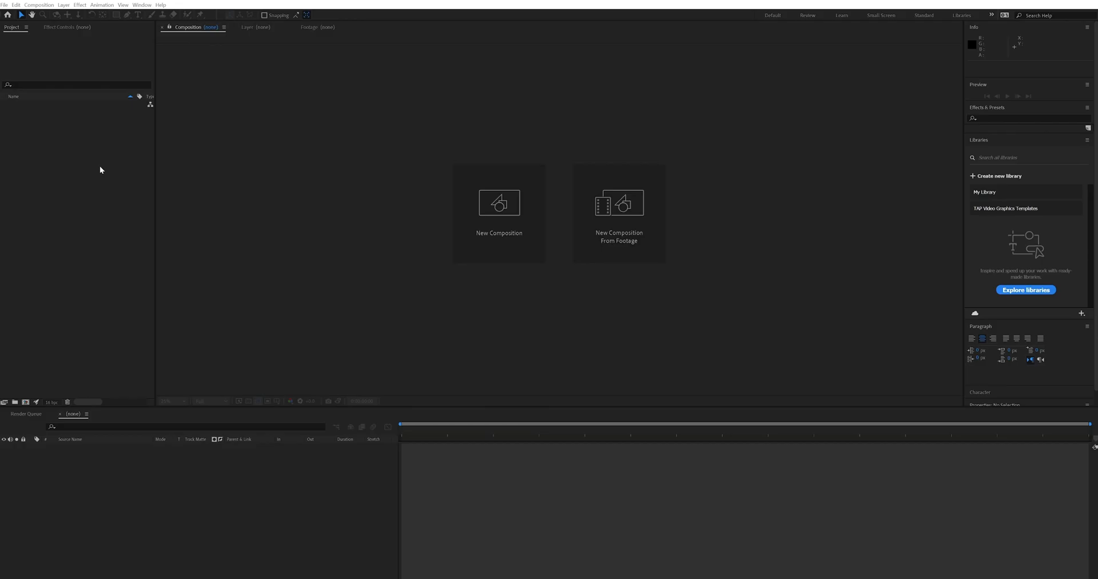
In After Effects, import the Enter_Room_1 frames from Video_Ideas > Enter_Room > 3 on the NVME2 drive as a PNG sequence.
right_click(99, 150)
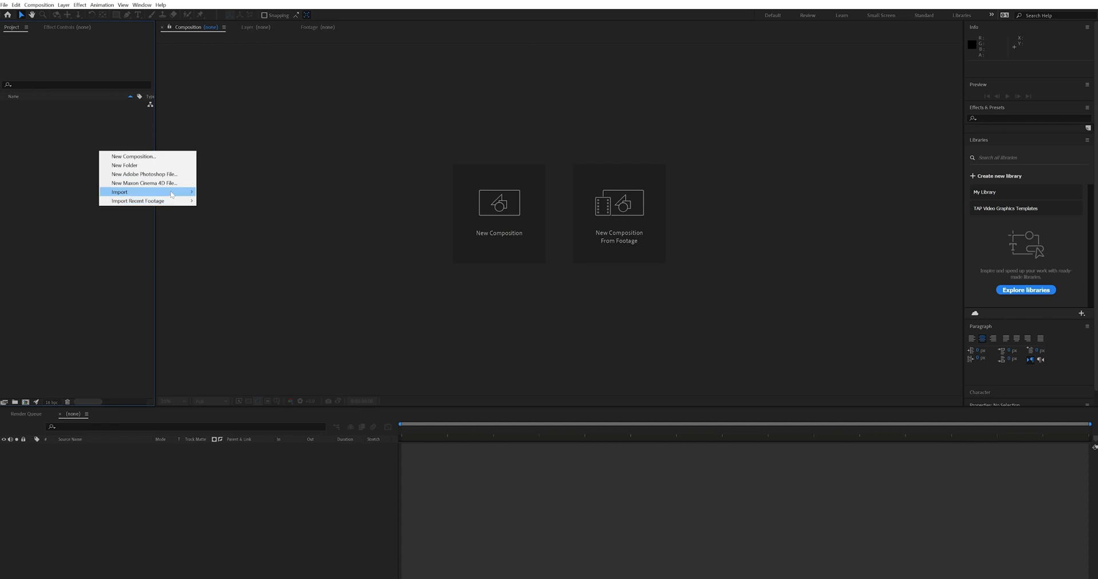
mouse_move(171, 194)
left_click(206, 203)
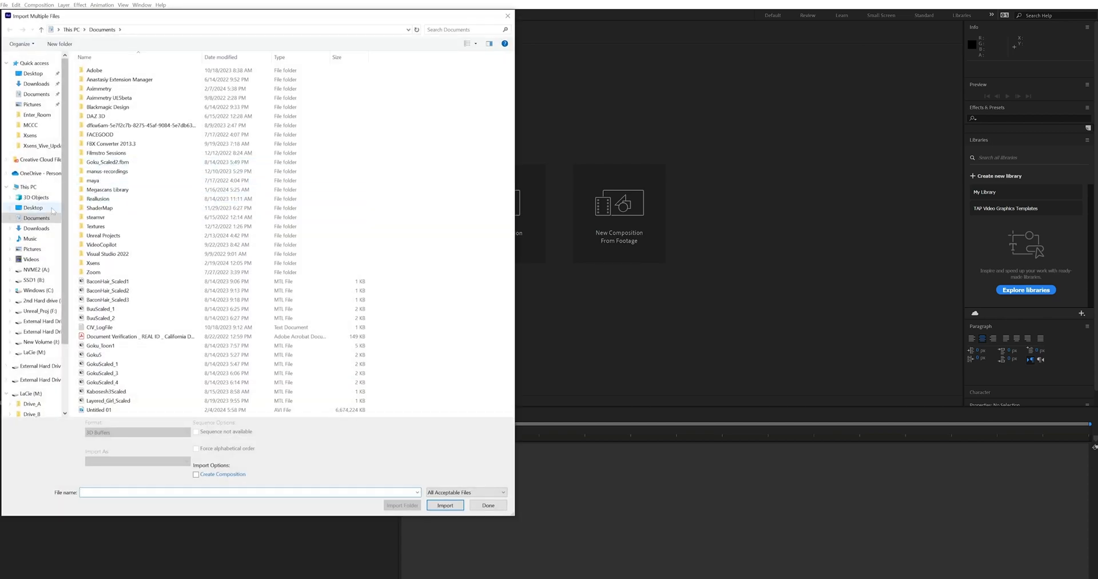
left_click(36, 269)
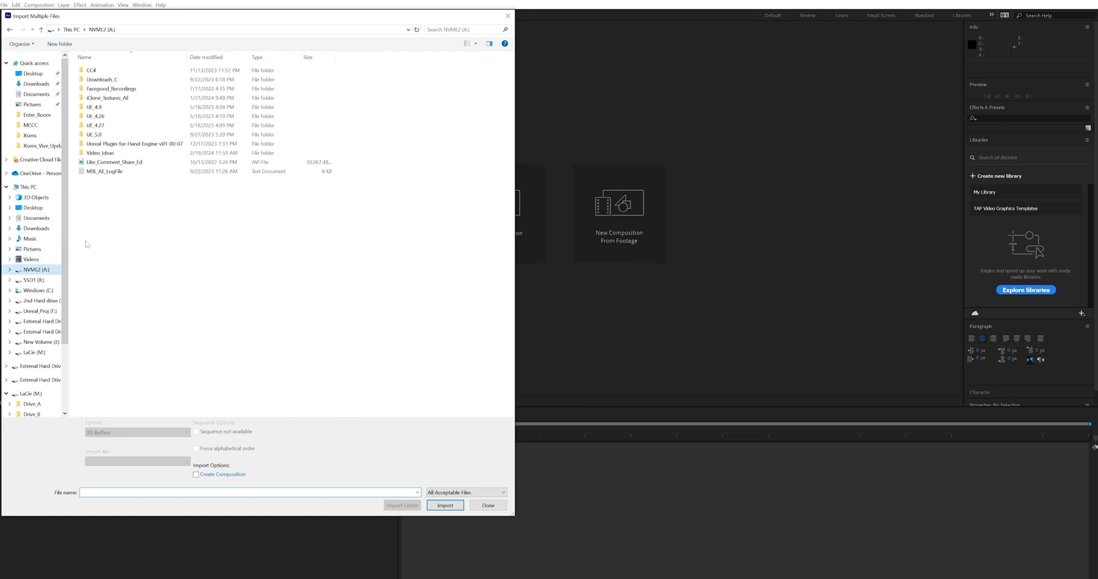
double_click(114, 153)
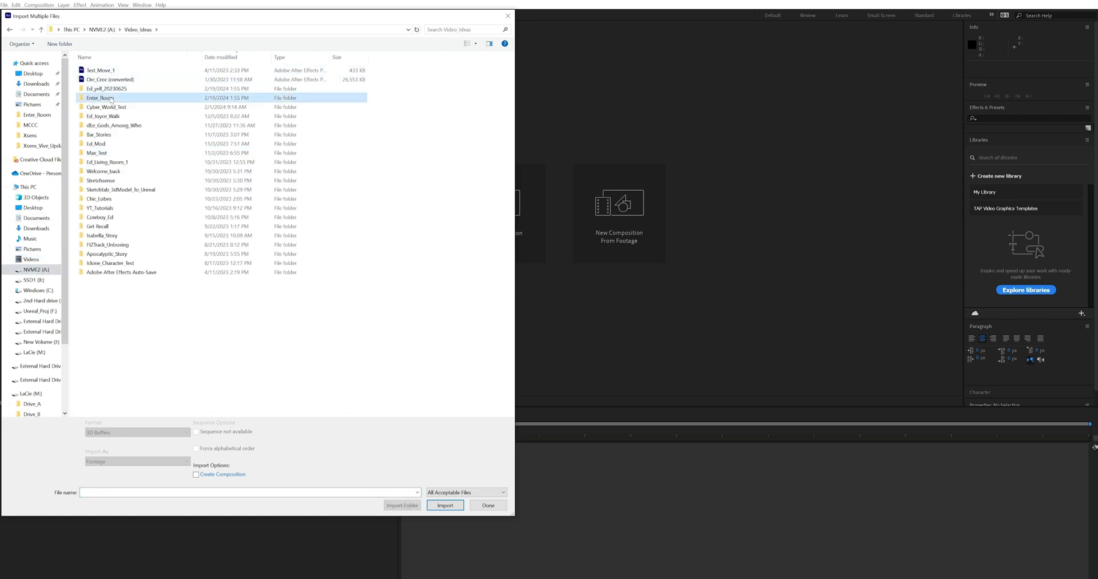
double_click(106, 97)
double_click(192, 91)
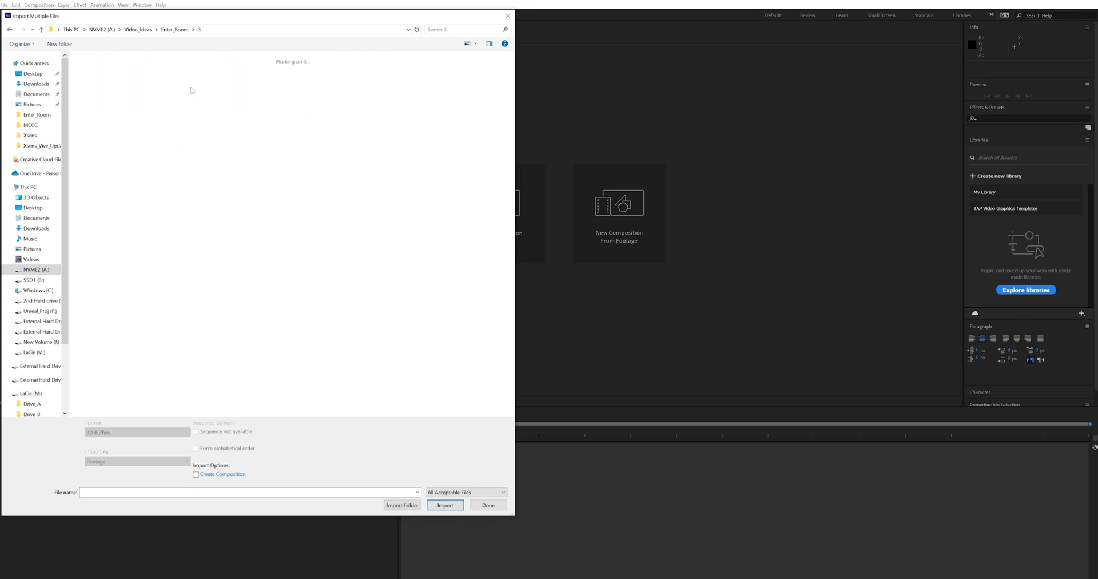
left_click(97, 86)
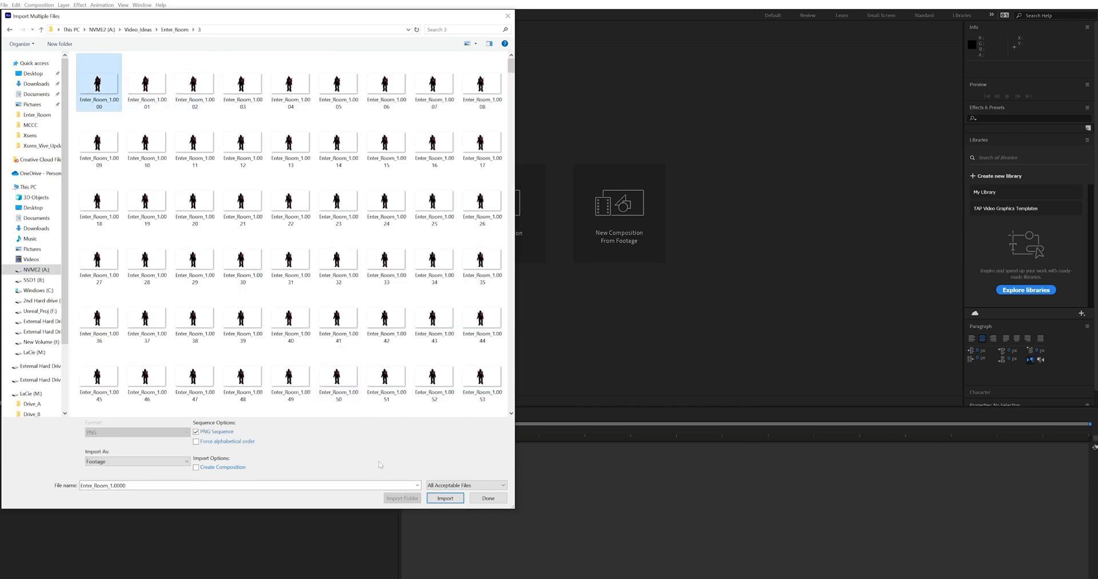
left_click(446, 498)
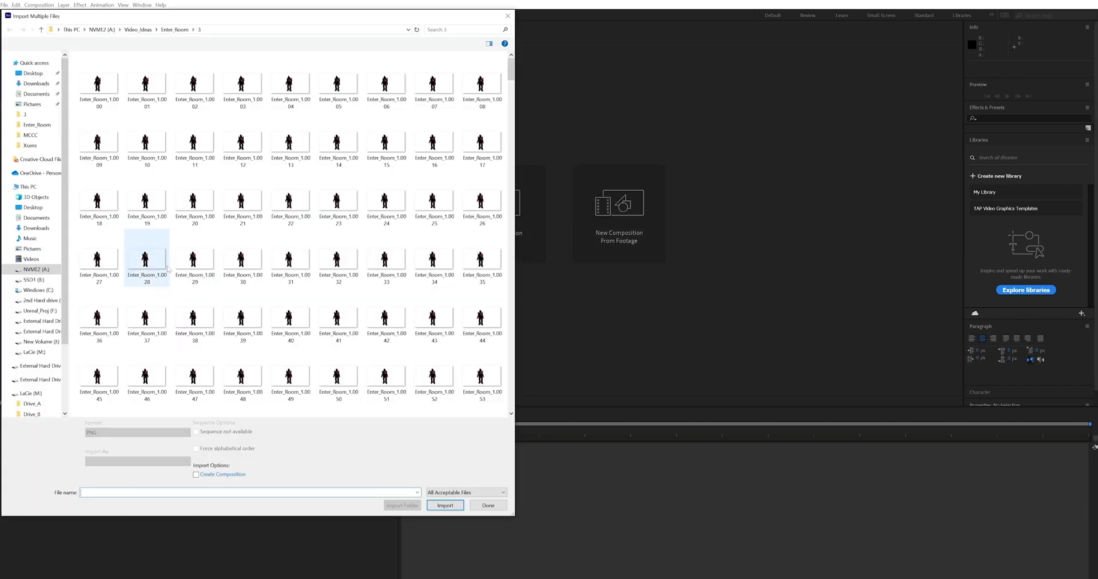
left_click(488, 505)
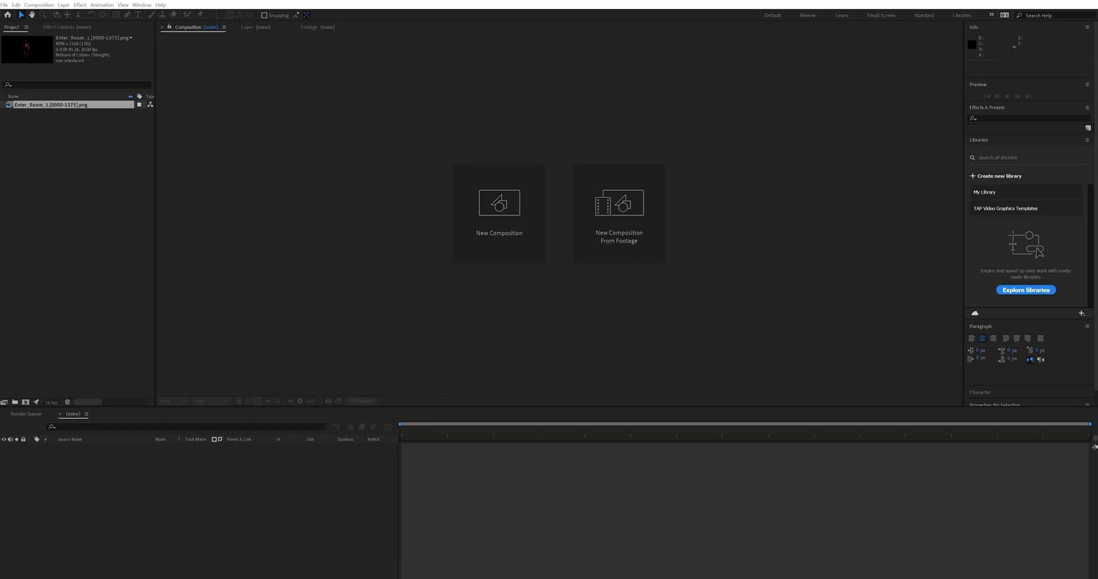
Add the Clean_Plate.mp4 footage to the project and create a new composition from it.
left_click_drag(12, 194, 40, 180)
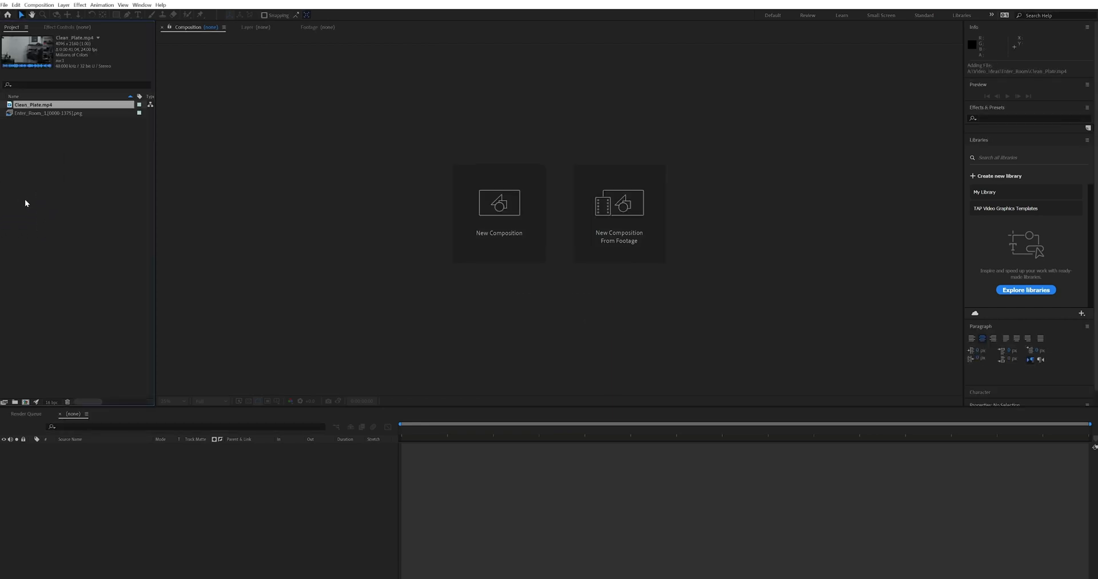
right_click(46, 109)
left_click(88, 129)
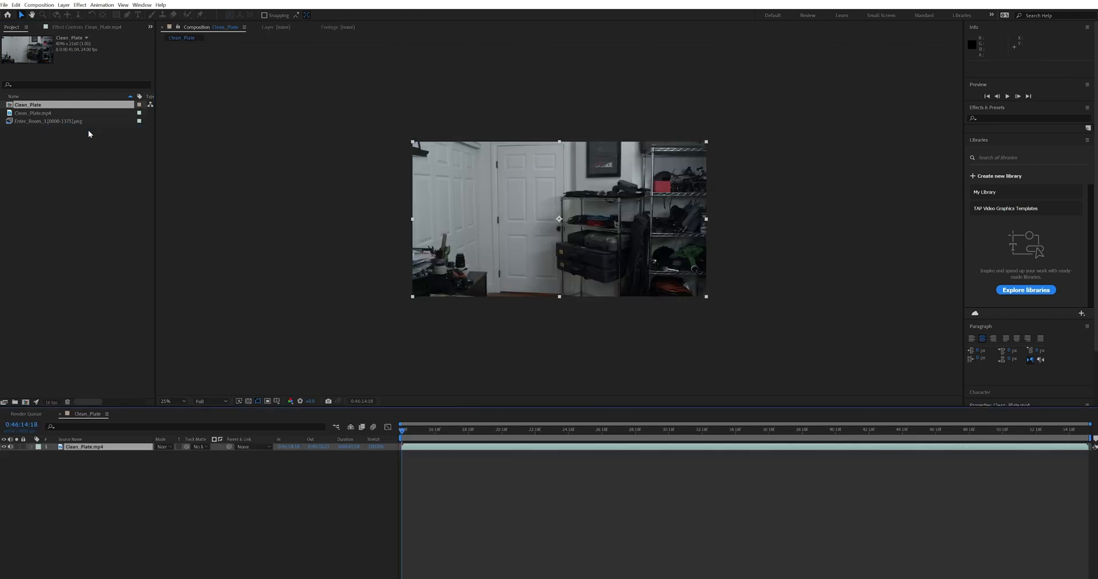
Add the Enter_Room_1 PNG sequence as a layer above Clean_Plate.mp4 in the Clean_Plate composition.
left_click(183, 402)
left_click(180, 418)
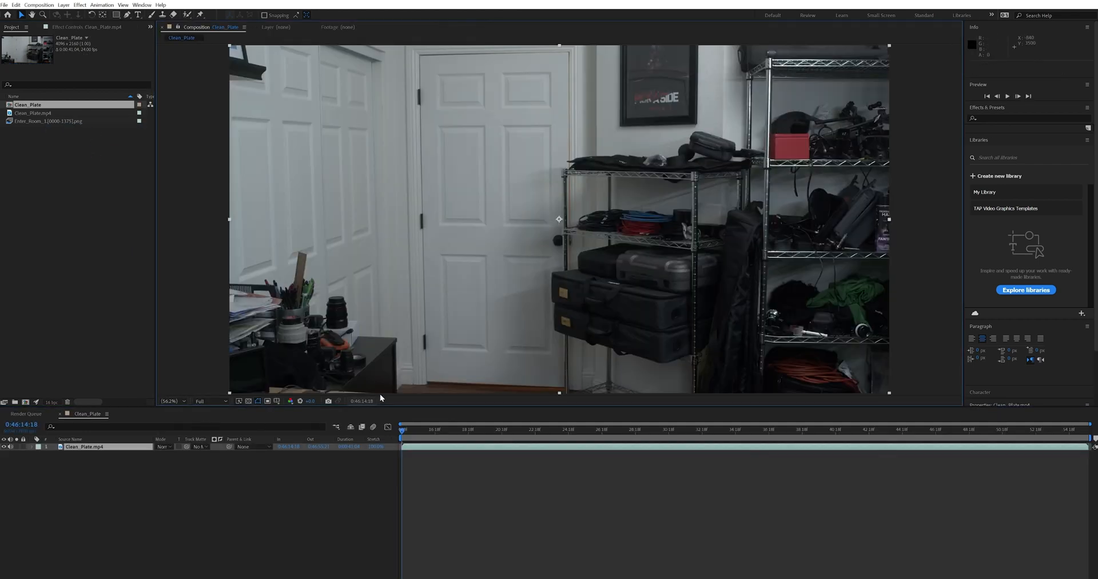
left_click_drag(405, 434, 473, 409)
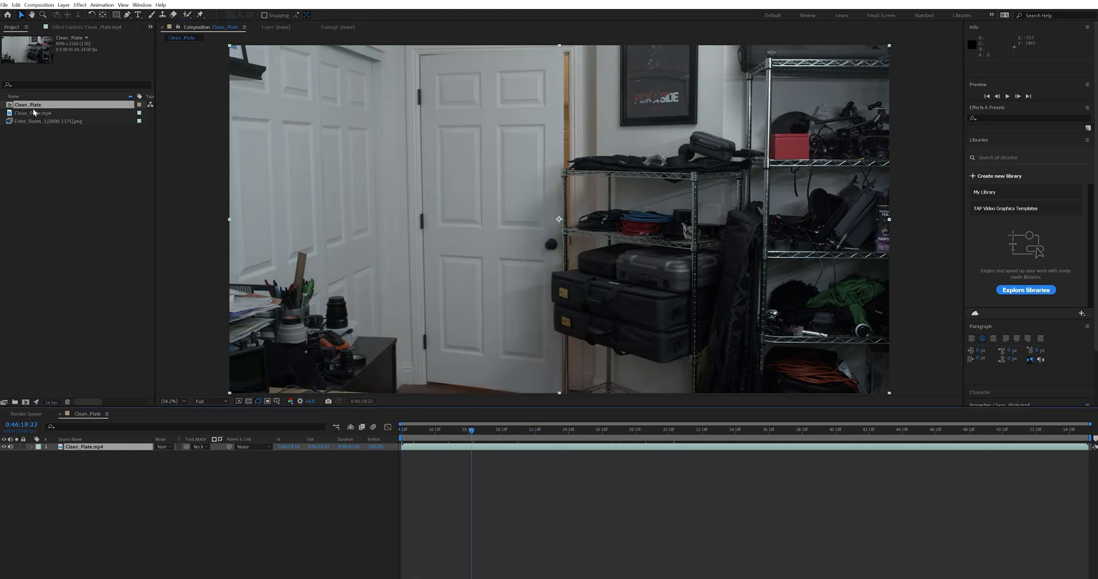
left_click_drag(32, 121, 101, 450)
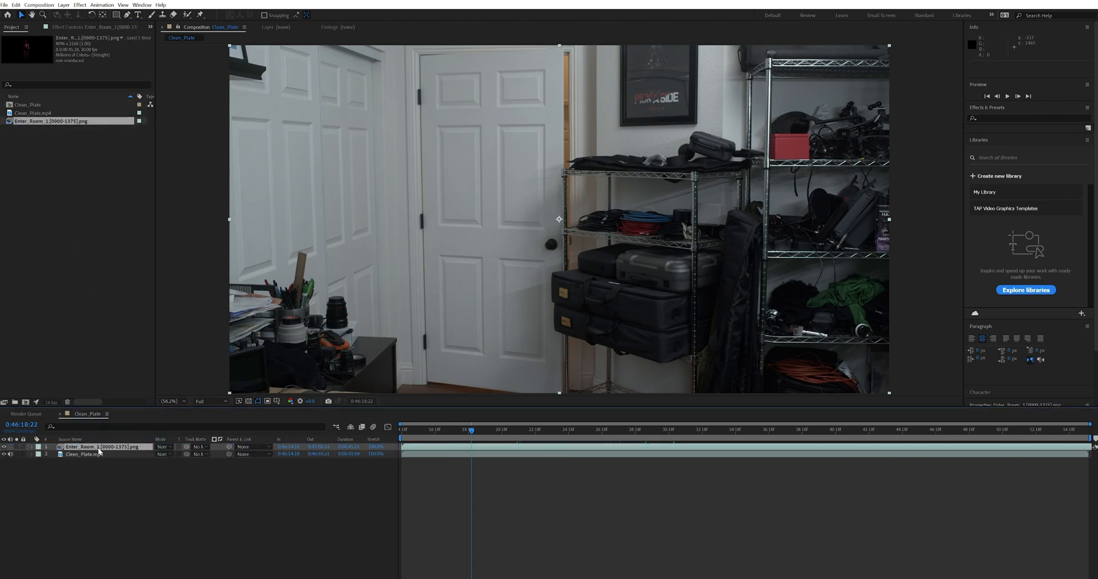
Check the Enter_Room_1 character across the shot and move it sideways so it stands in front of the door.
left_click_drag(518, 432, 565, 432)
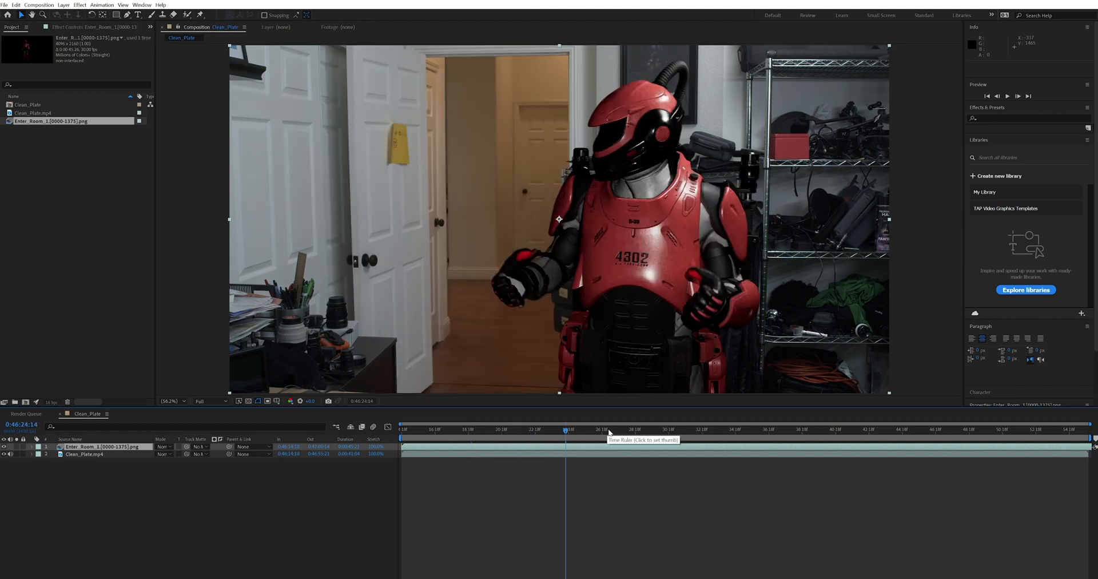
left_click(681, 434)
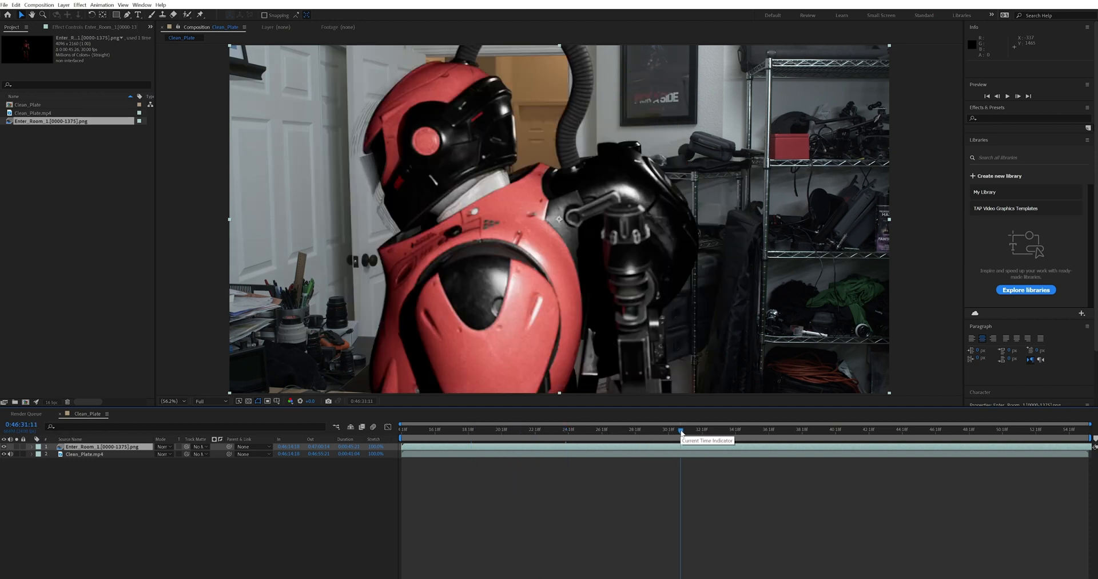
left_click_drag(704, 434, 450, 428)
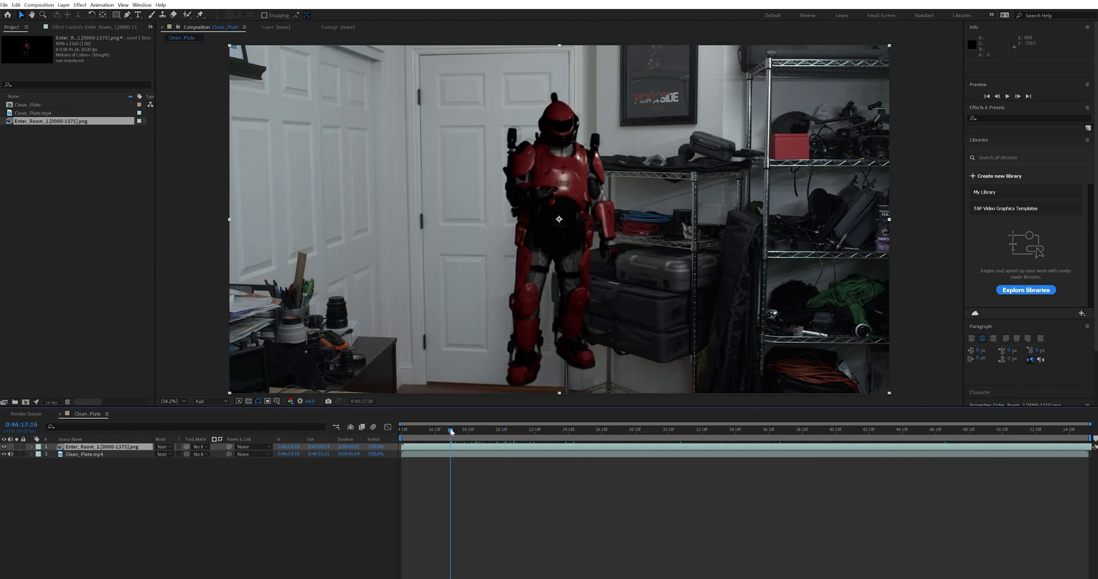
left_click_drag(533, 250, 477, 257)
key("Return")
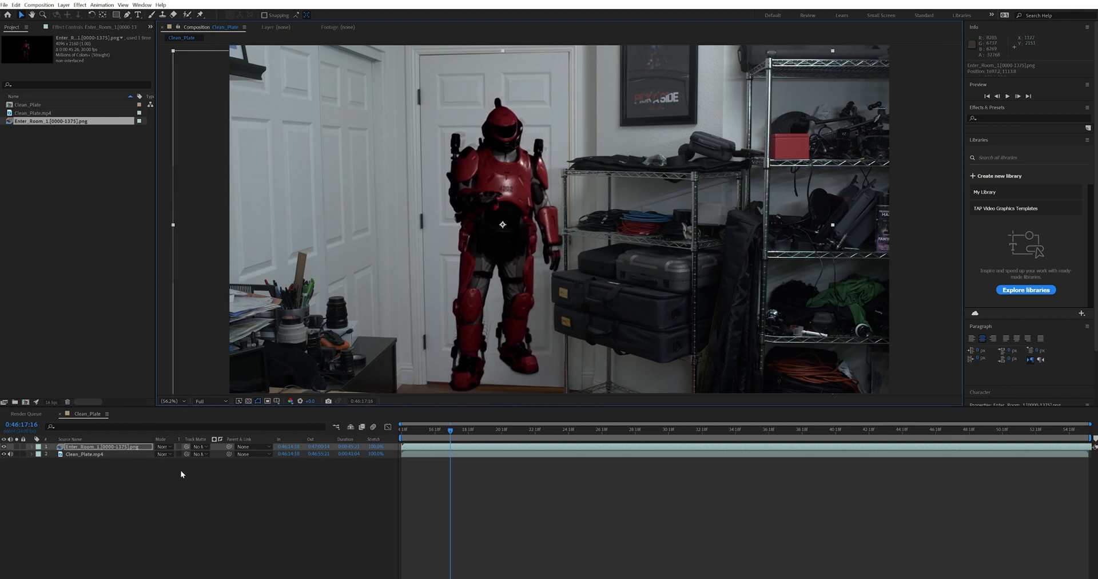
Scale the Enter_Room_1 layer up to about 117%, realign the character with the doorway and check its placement further into the shot.
key("s")
left_click_drag(169, 453, 177, 453)
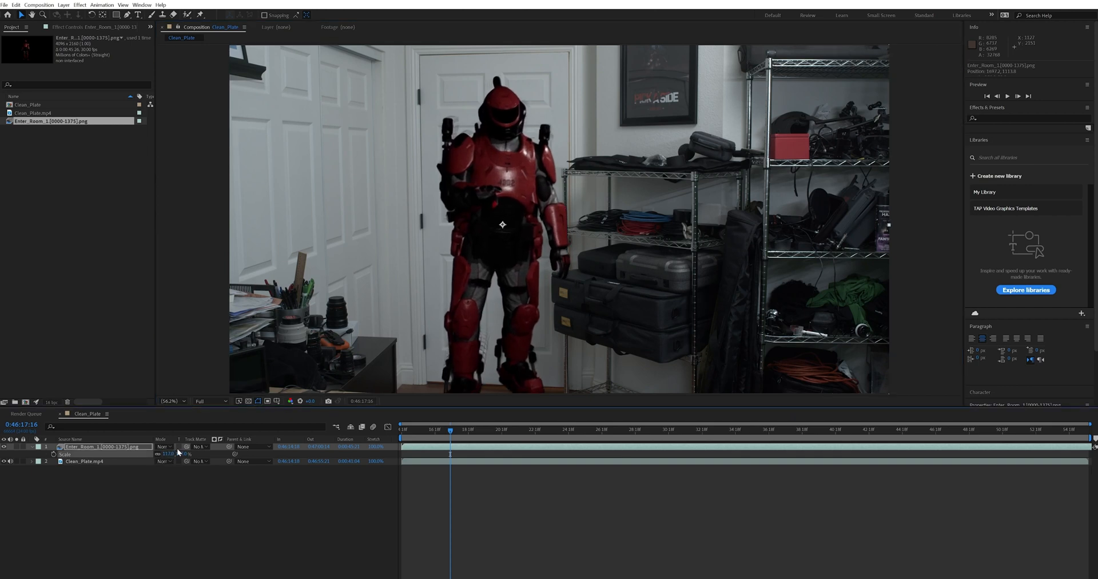
left_click_drag(460, 308, 464, 295)
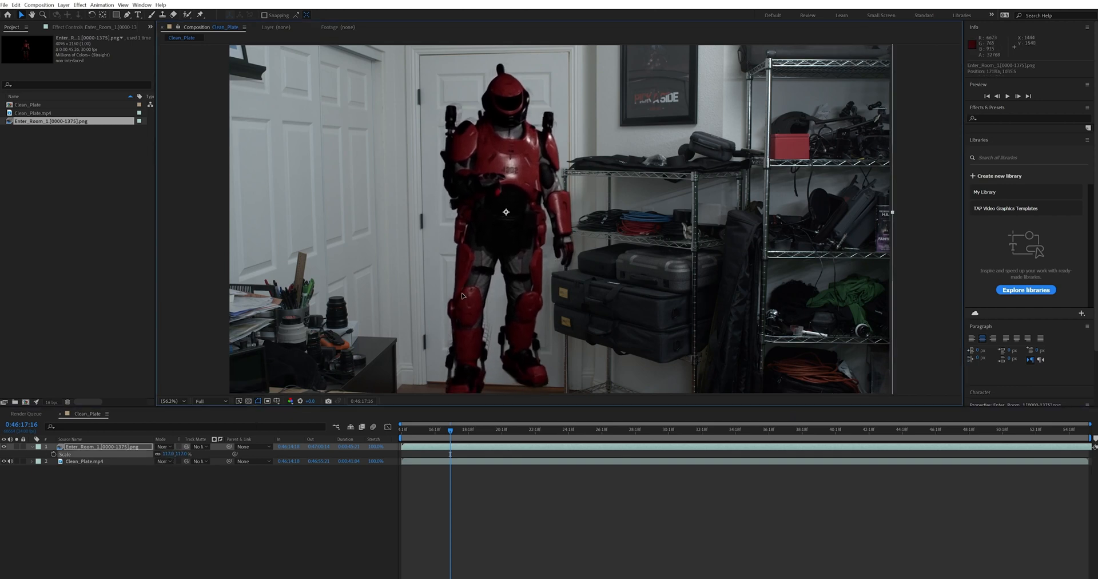
left_click_drag(462, 431, 518, 438)
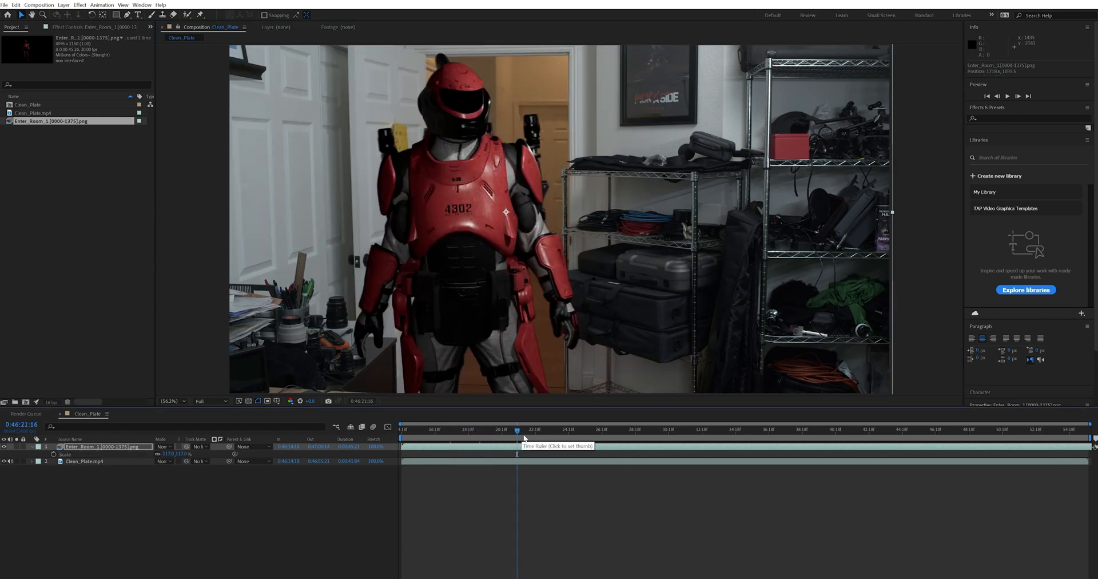
left_click(504, 434)
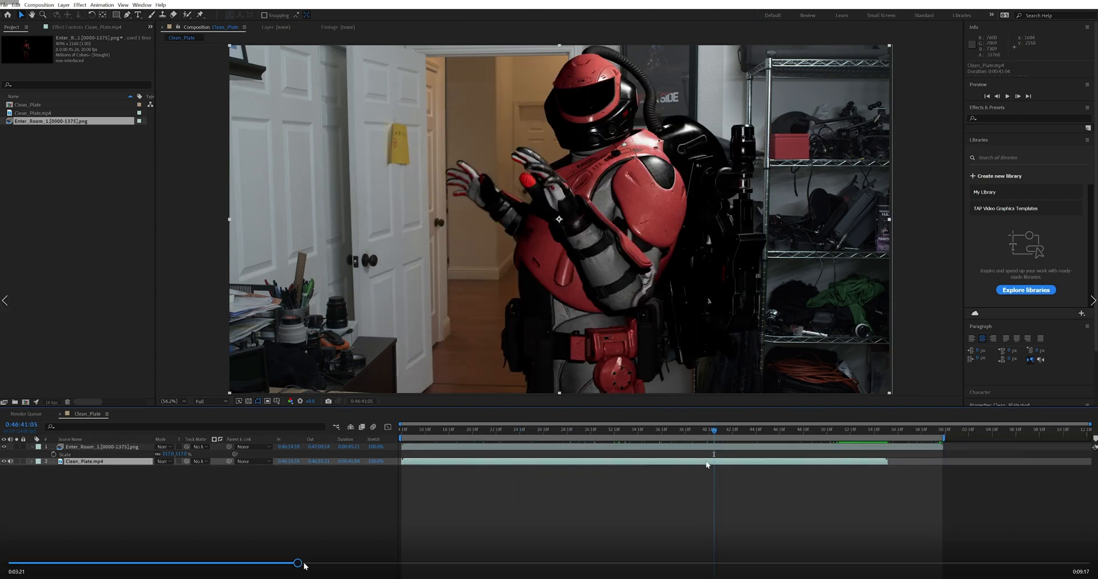
Duplicate the Clean_Plate.mp4 layer, then trim and shift the copy to extend the background to the end of the Enter_Room_1 layer.
right_click(102, 462)
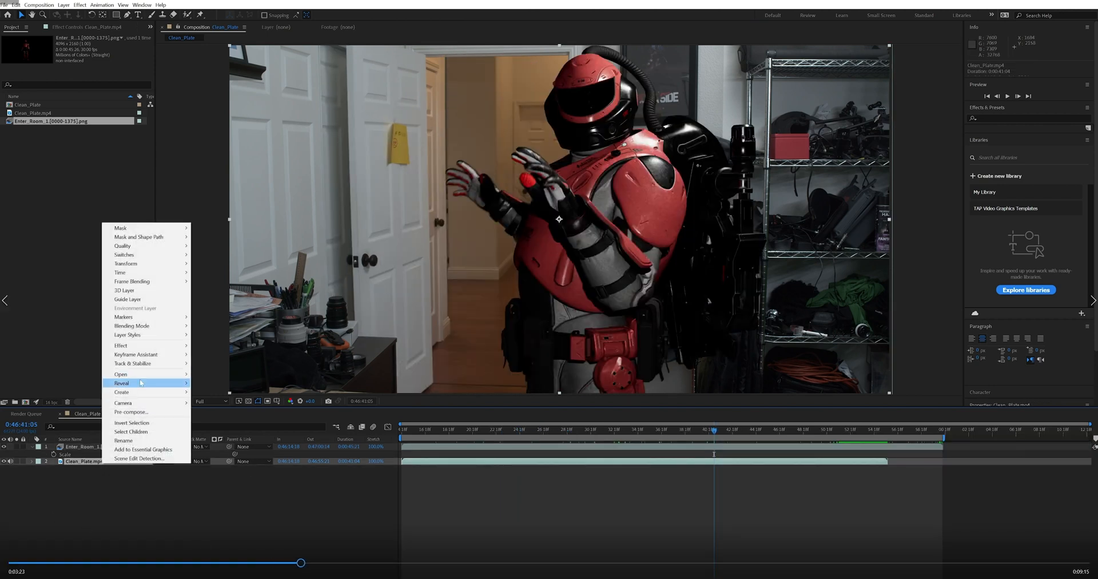
left_click(16, 5)
left_click(16, 5)
left_click(33, 108)
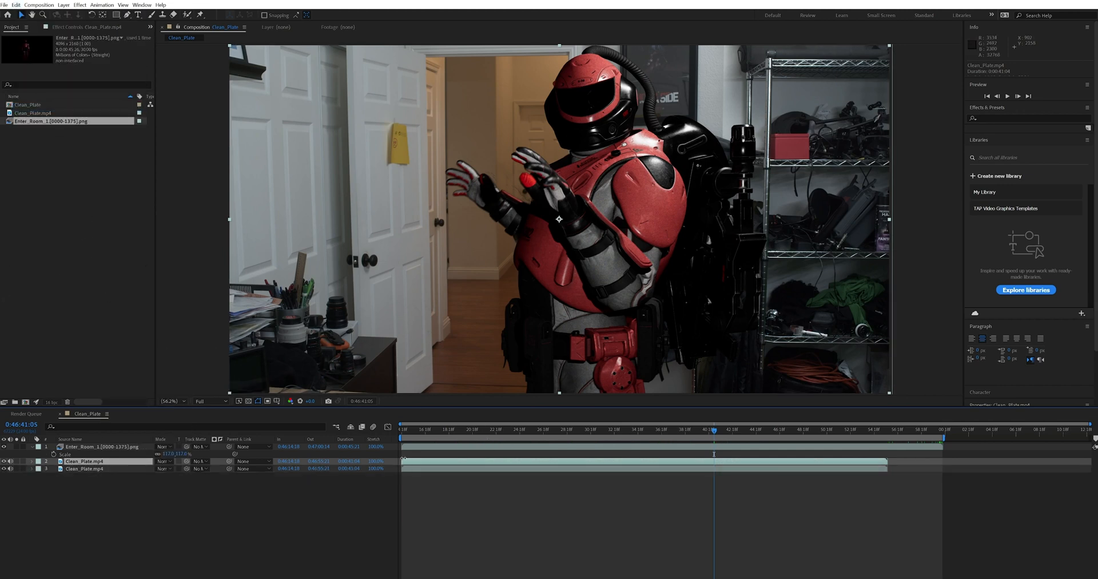
left_click_drag(402, 459, 808, 431)
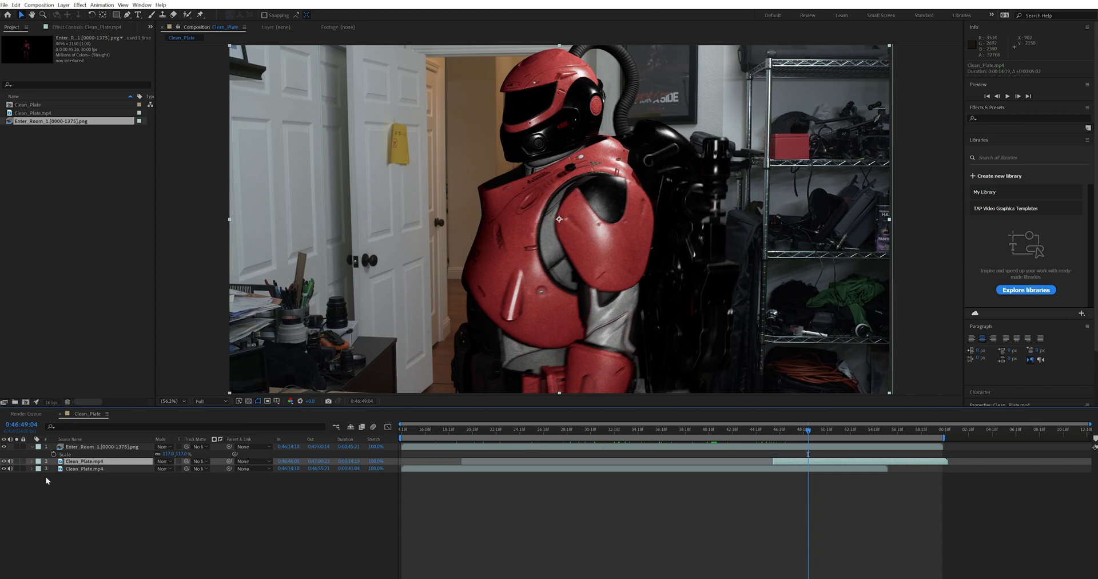
Pre-compose both Clean_Plate.mp4 layers into Pre-comp 1, moving all attributes into the new composition.
left_click(88, 469, "shift")
right_click(88, 469)
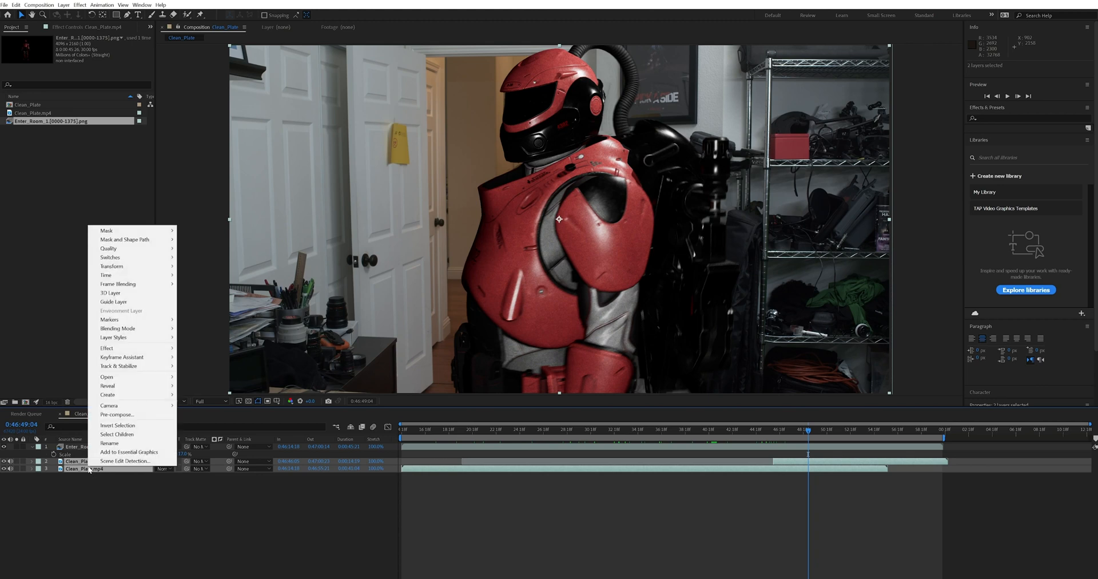
left_click(118, 414)
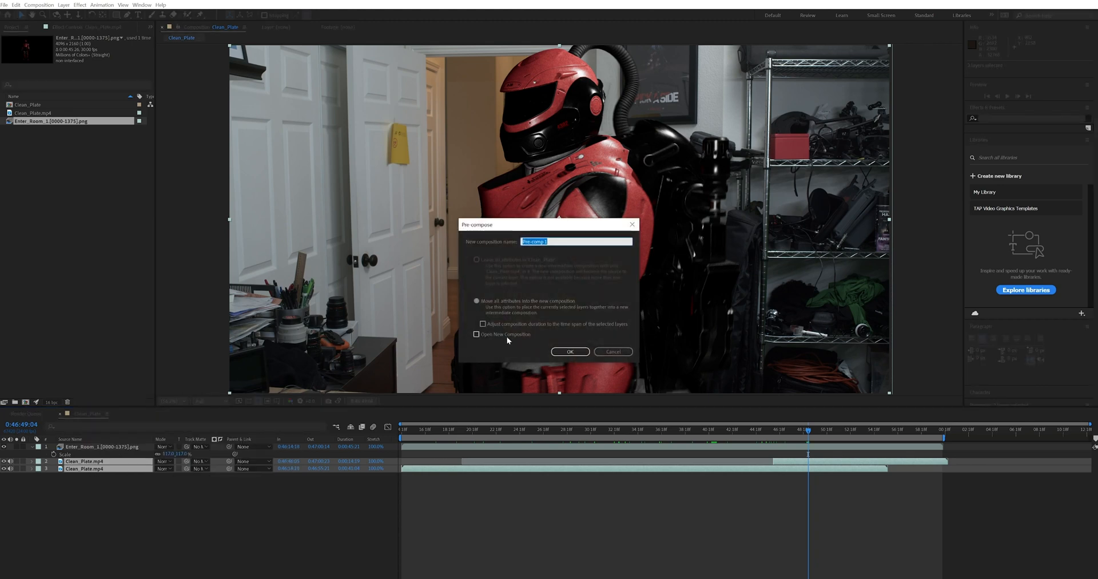
left_click(506, 301)
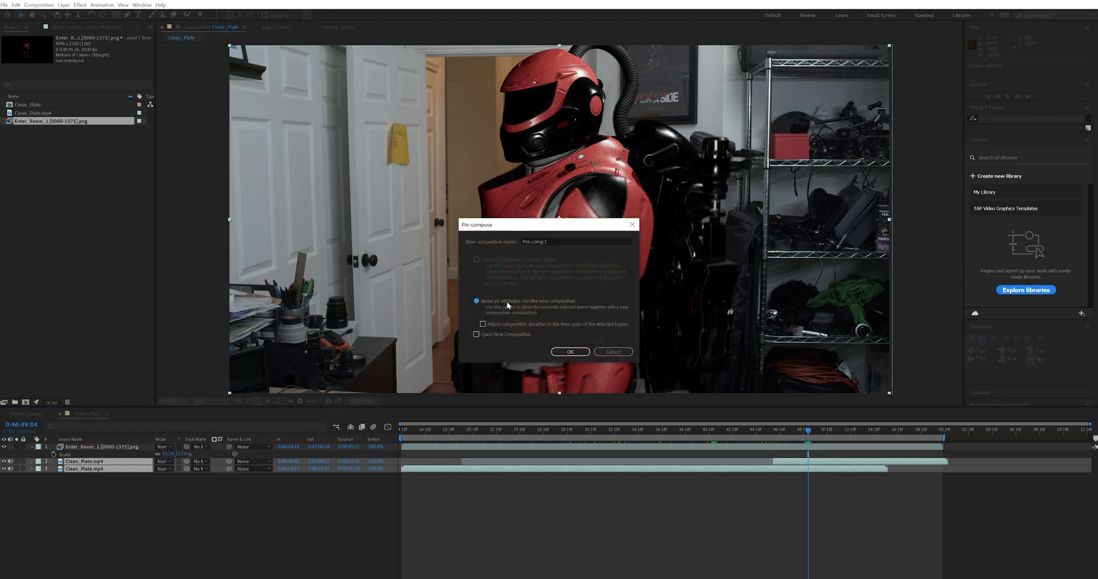
left_click(564, 351)
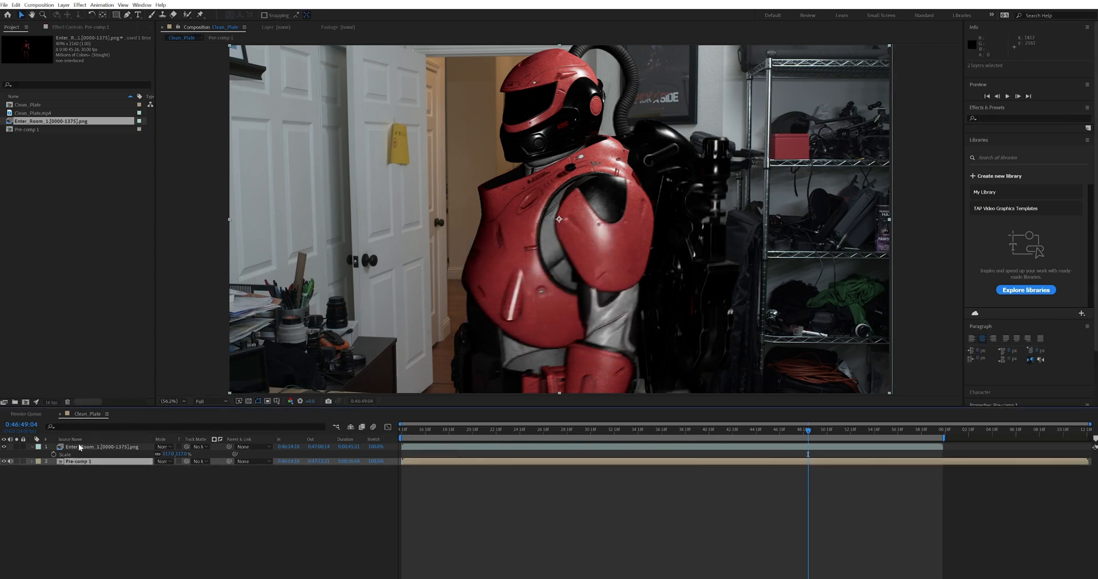
Apply the FilmConvert Nitrate film emulation to Pre-comp 1 and toggle the effect off and on to compare.
left_click(80, 5)
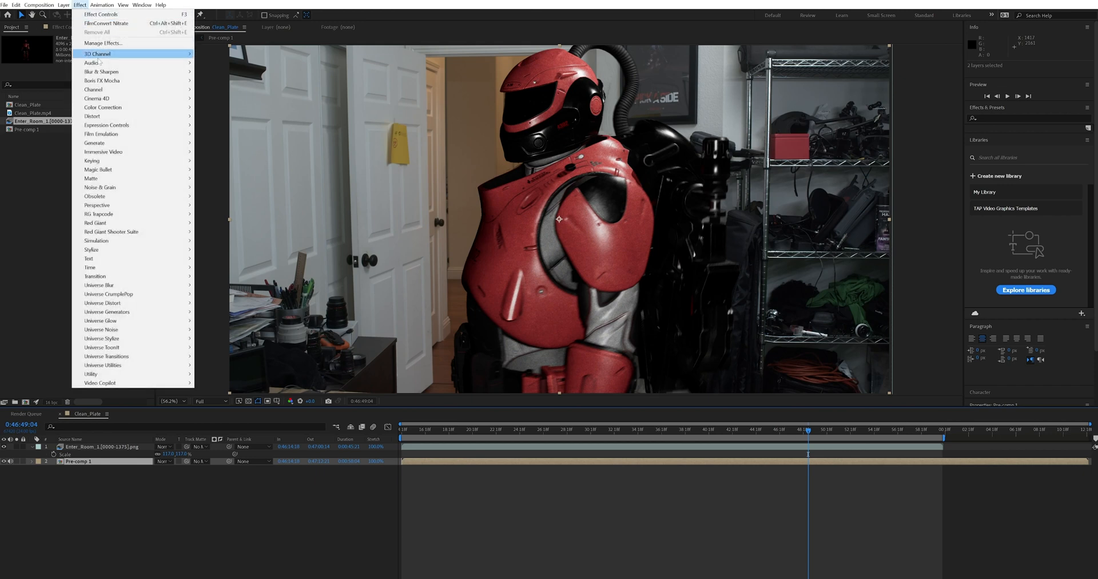
mouse_move(115, 135)
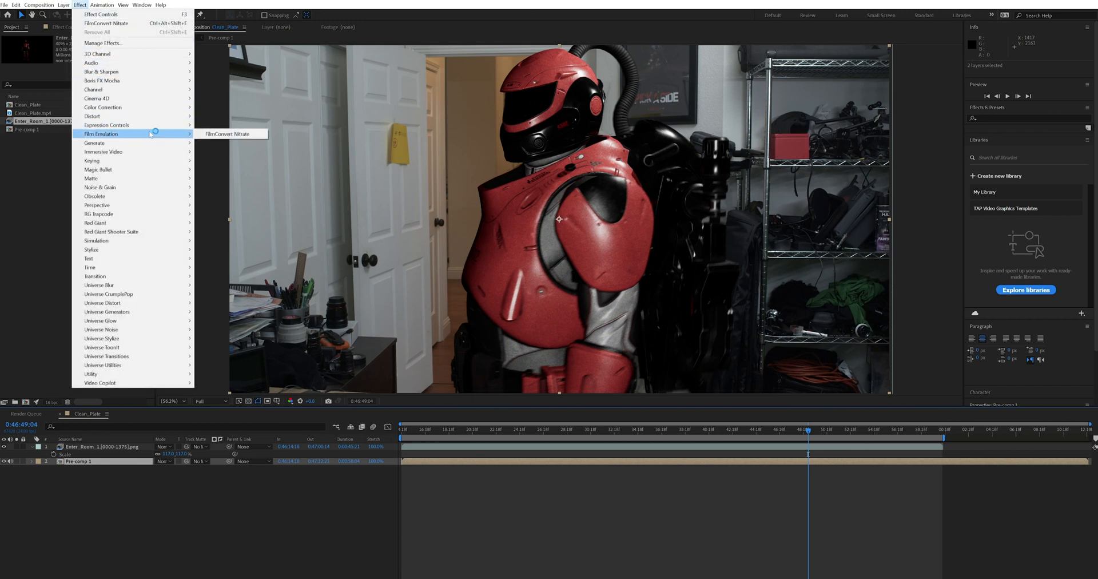
left_click(220, 135)
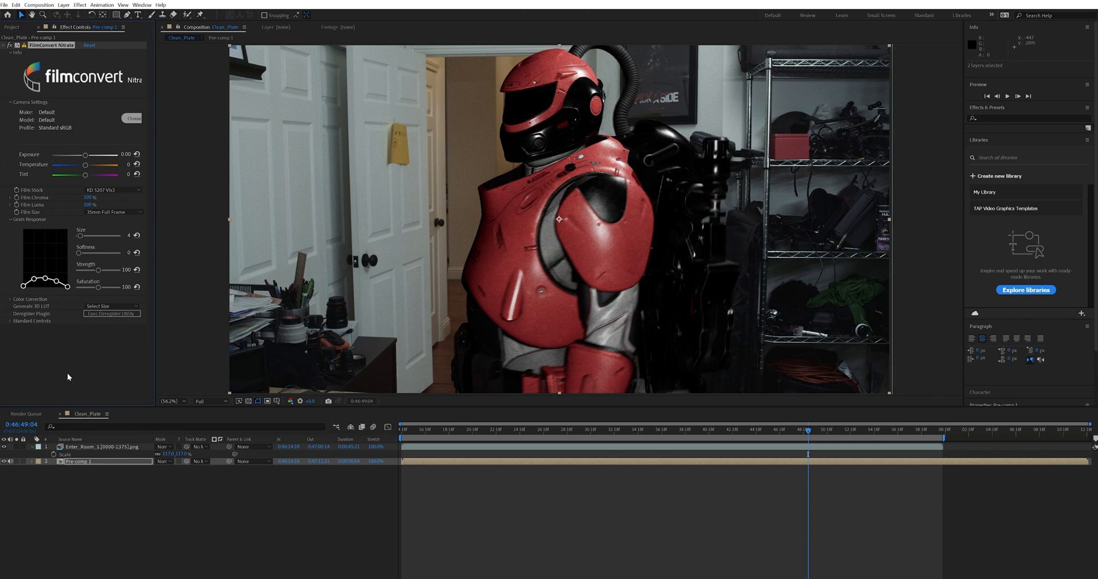
left_click(8, 44)
left_click(8, 45)
Bring up the Color Correction effects for the Enter_Room_1 layer.
left_click(79, 446)
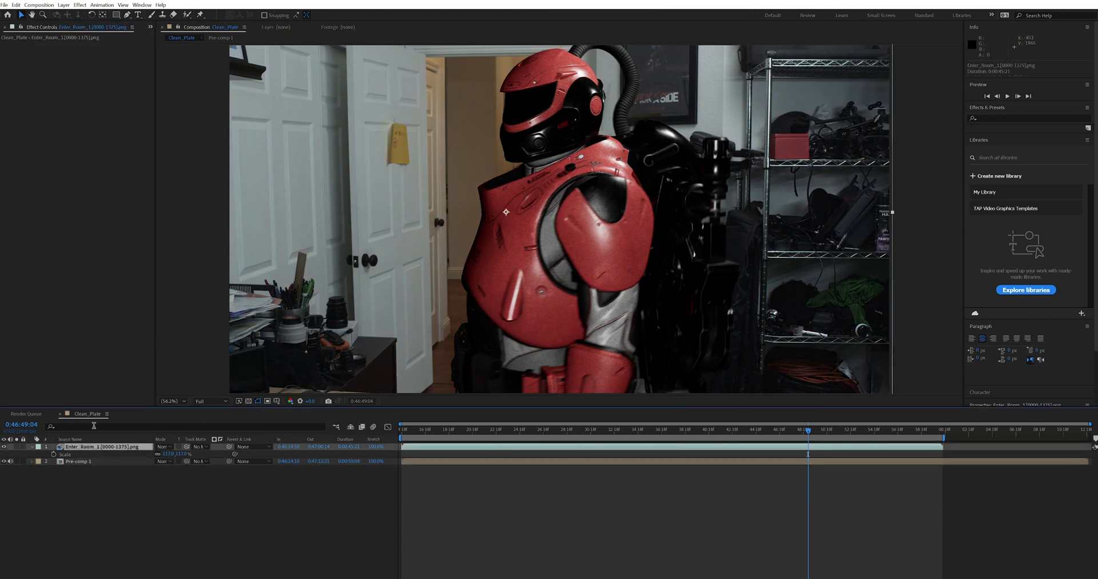
left_click(80, 4)
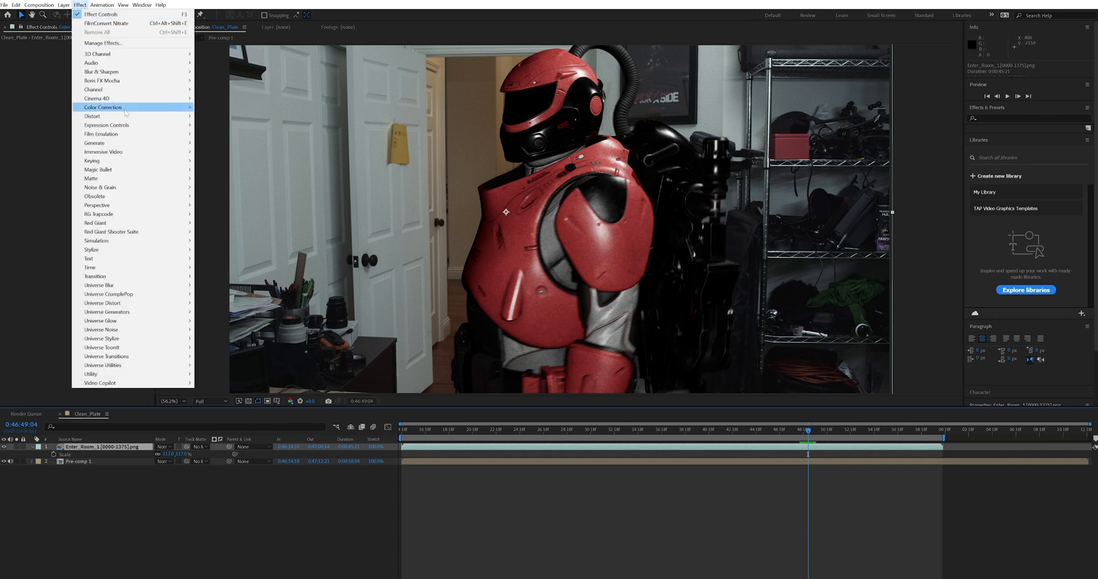
mouse_move(103, 106)
left_click_drag(378, 565, 579, 565)
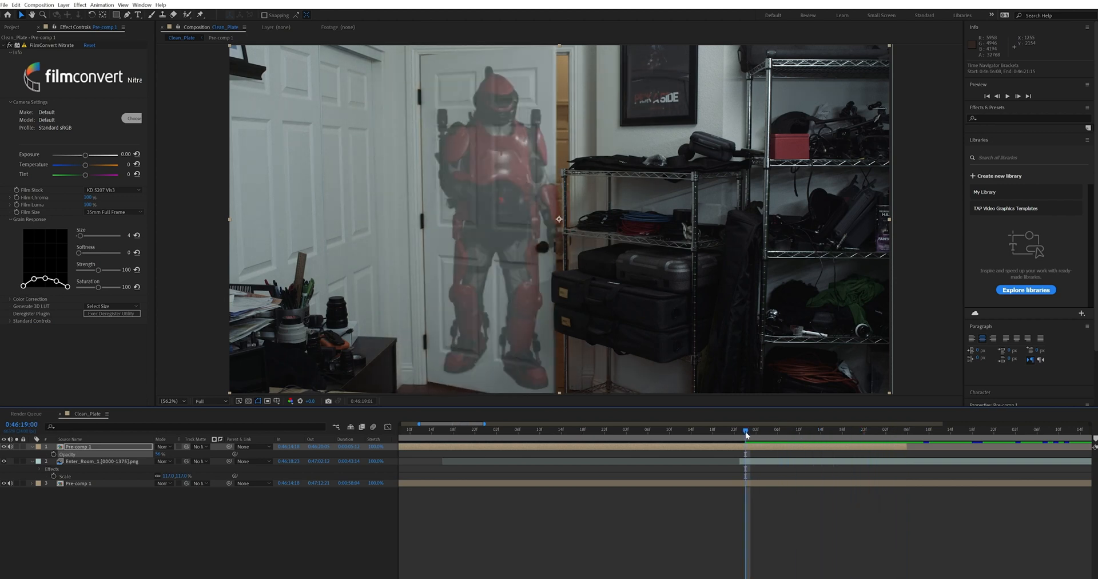
Draw a closed Pen mask around the door on the top Pre-comp 1 layer at 0:46:18:23, curving its lower edge.
key("g")
left_click(421, 55)
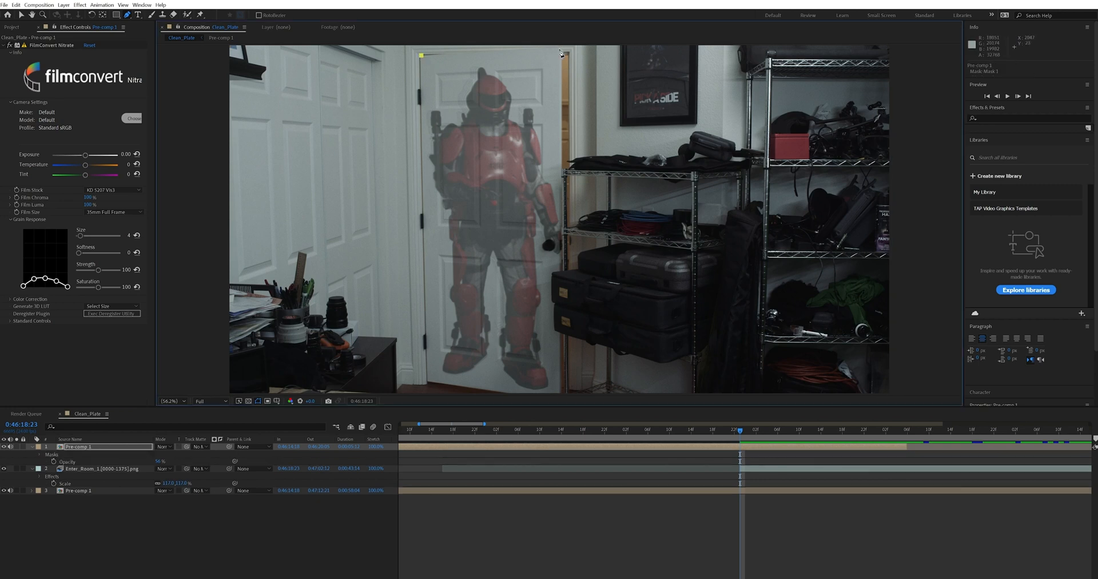
left_click(559, 48)
left_click(559, 272)
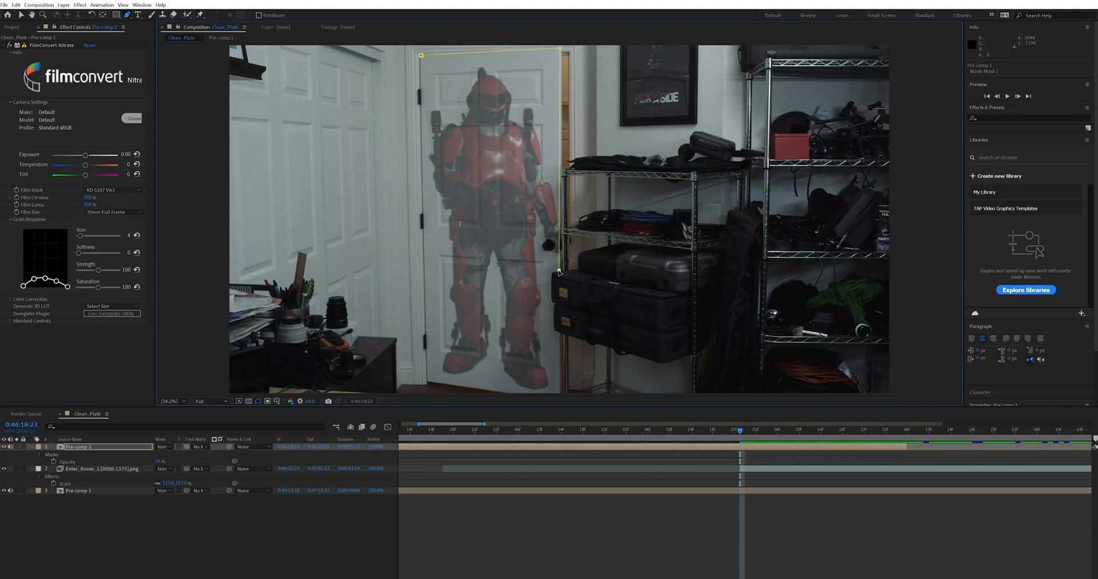
left_click(559, 393)
key("comma")
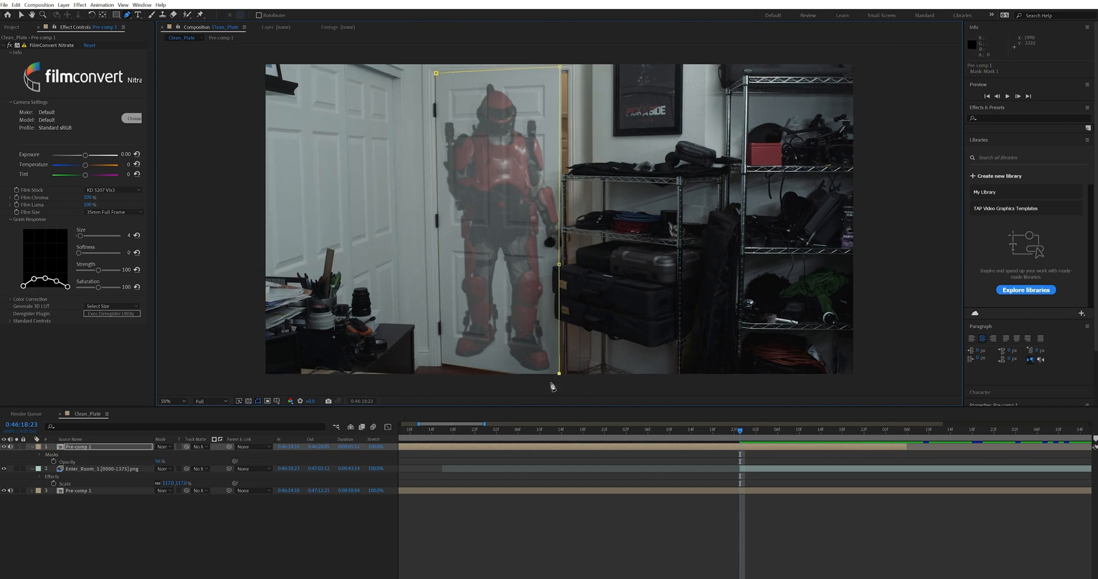
left_click_drag(492, 376, 476, 370)
left_click(442, 362)
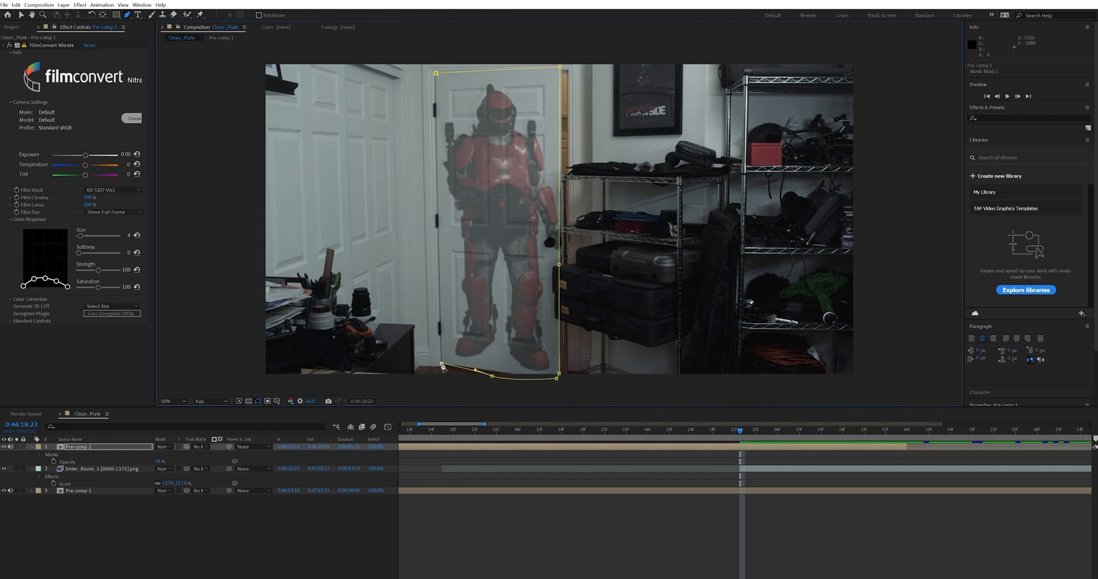
left_click(436, 74)
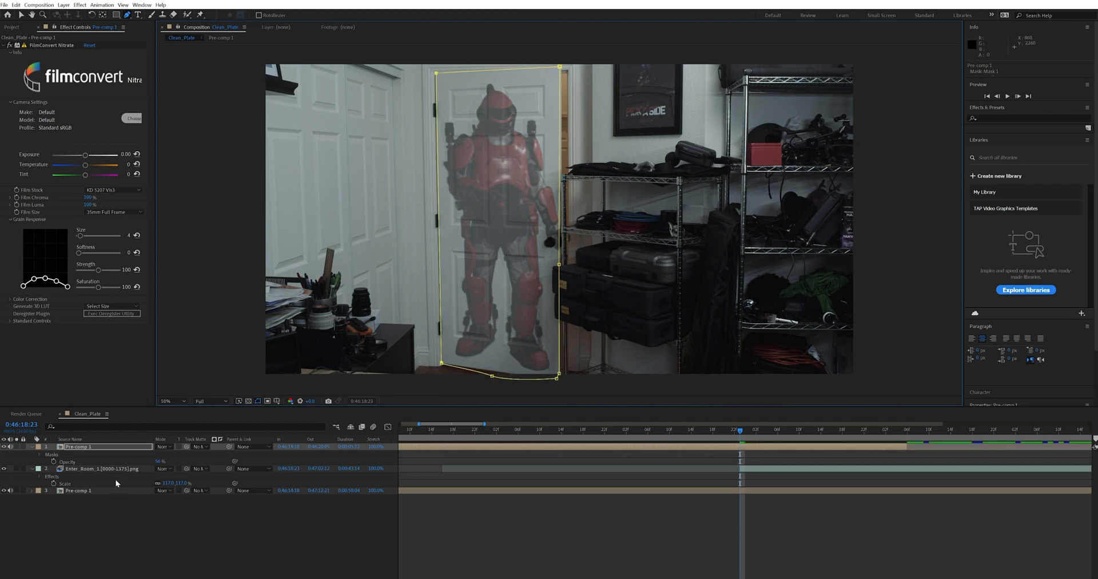
Lower the top Pre-comp 1 layer's opacity slightly and set a first Mask Path keyframe for the door mask at 0:46:18:23.
mouse_move(158, 461)
left_mouse_down()
mouse_move(184, 468)
mouse_move(158, 469)
left_mouse_up()
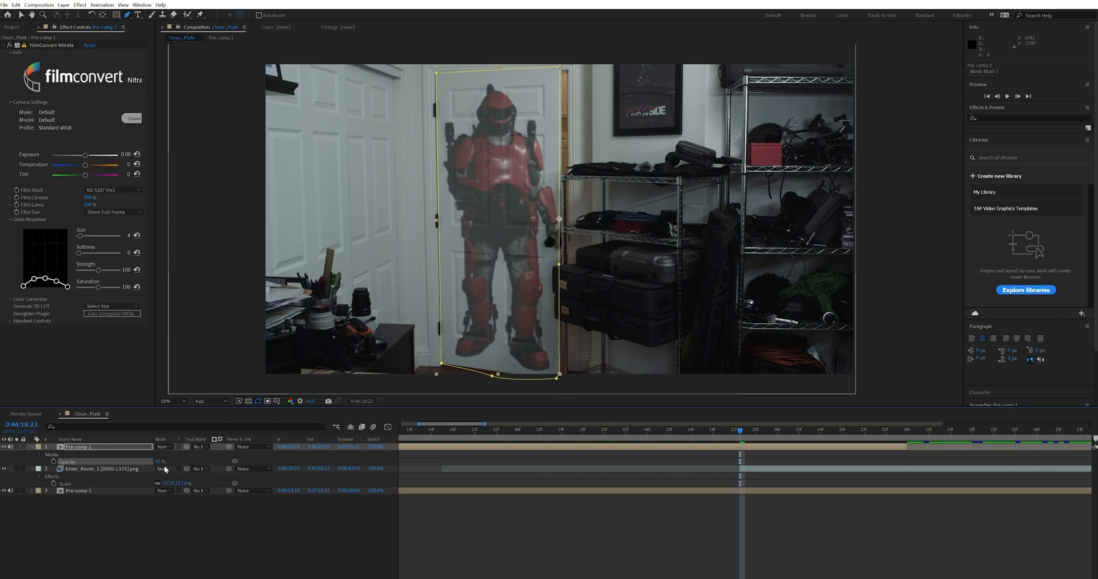
left_click(40, 455)
left_click(48, 462)
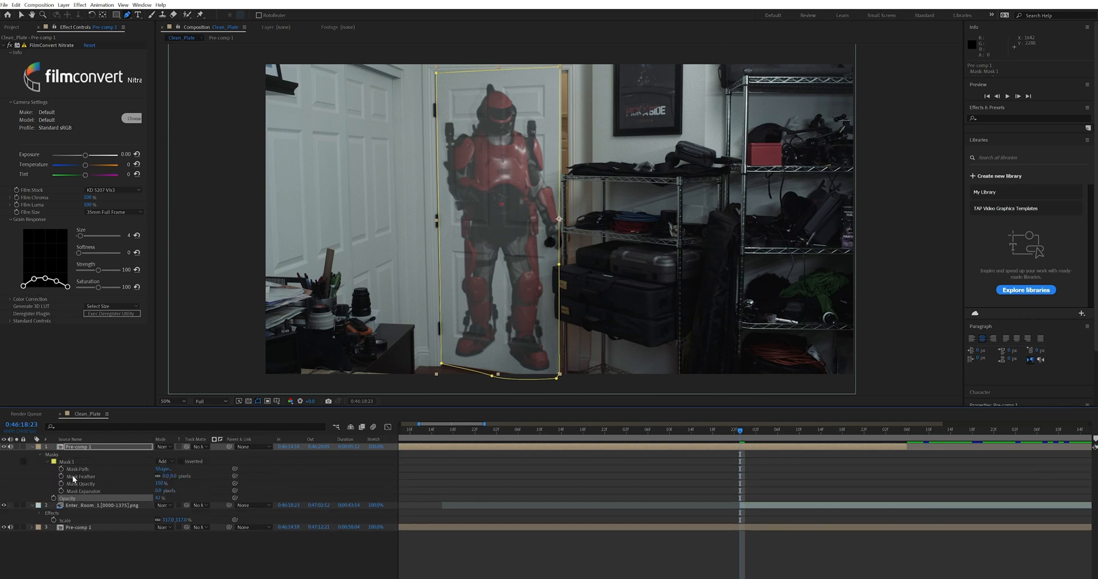
left_click(61, 469)
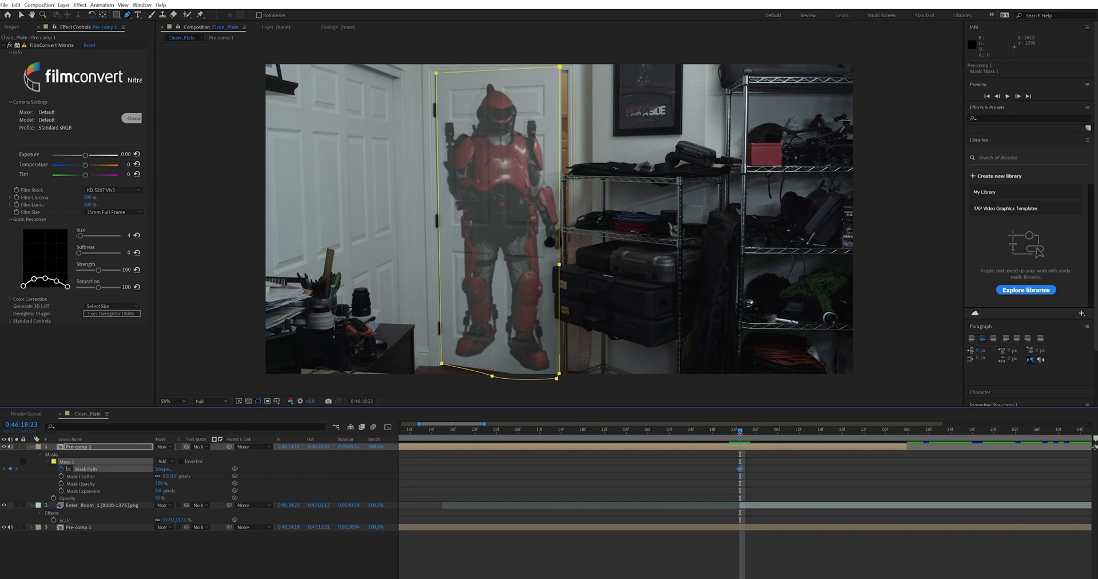
Keyframe the door mask at 0:46:19:01, shifting its path to follow the opening door's edge.
left_click_drag(742, 433, 750, 433)
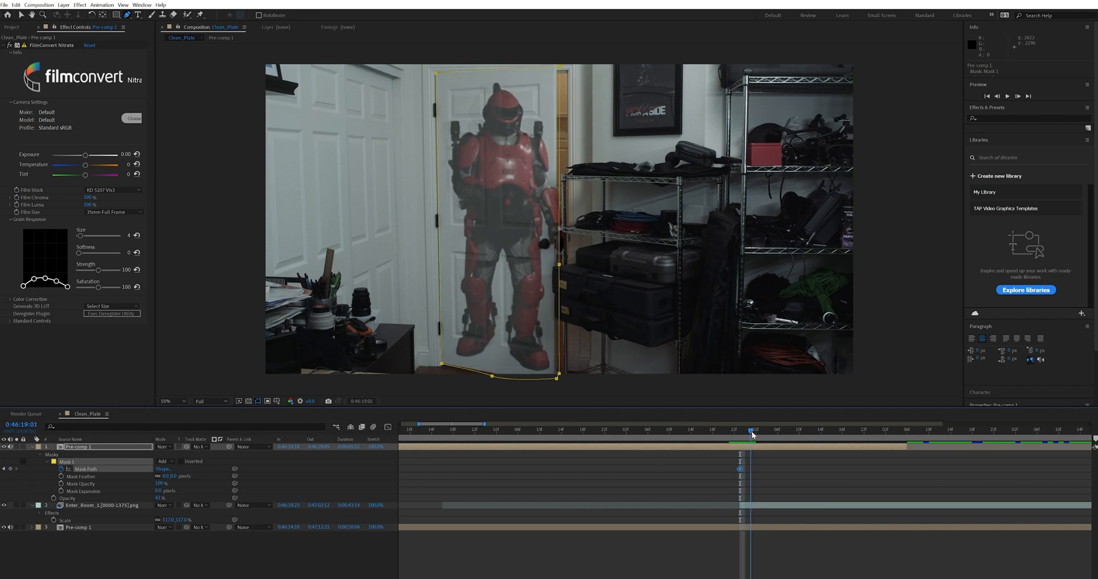
left_click_drag(561, 70, 559, 69)
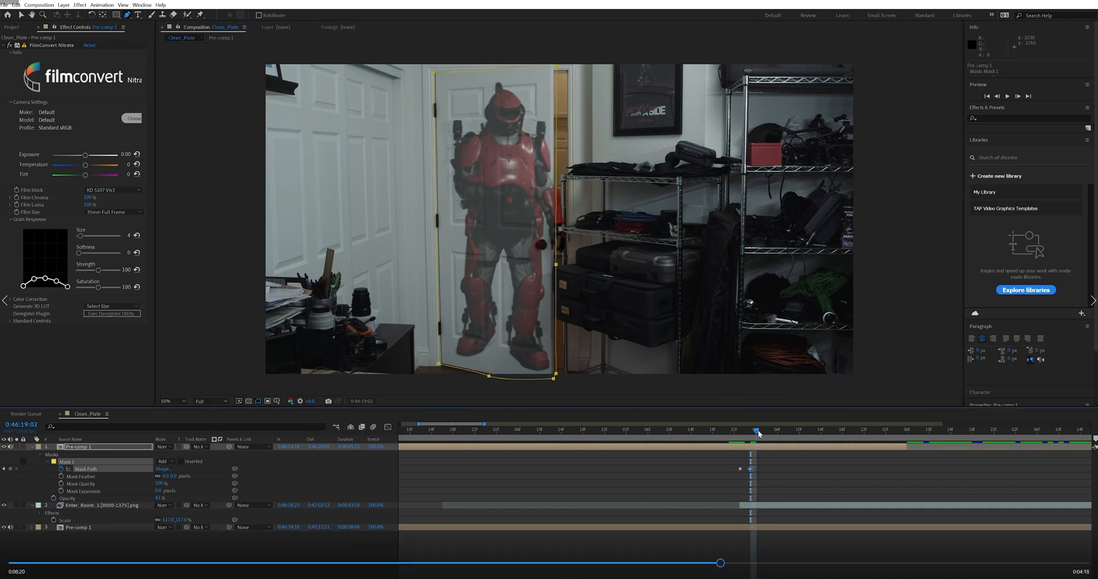
left_click(768, 563)
left_click_drag(770, 564, 953, 563)
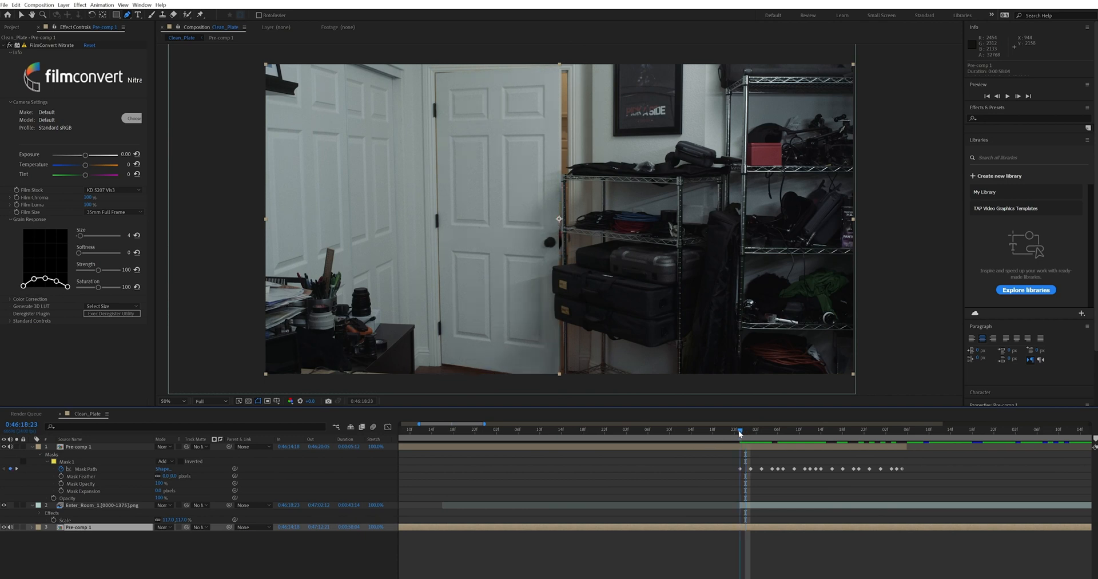
Review the mask animation through the door's opening and refine the mask path at 0:46:20:02 to match the door's edge.
left_click_drag(765, 434, 922, 458)
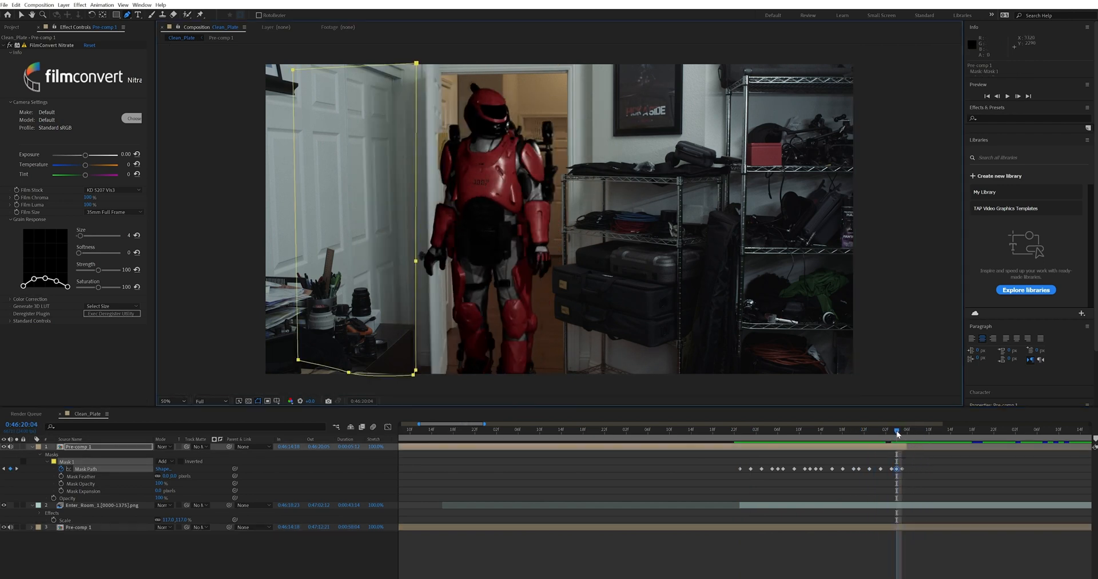
left_click_drag(897, 430, 885, 431)
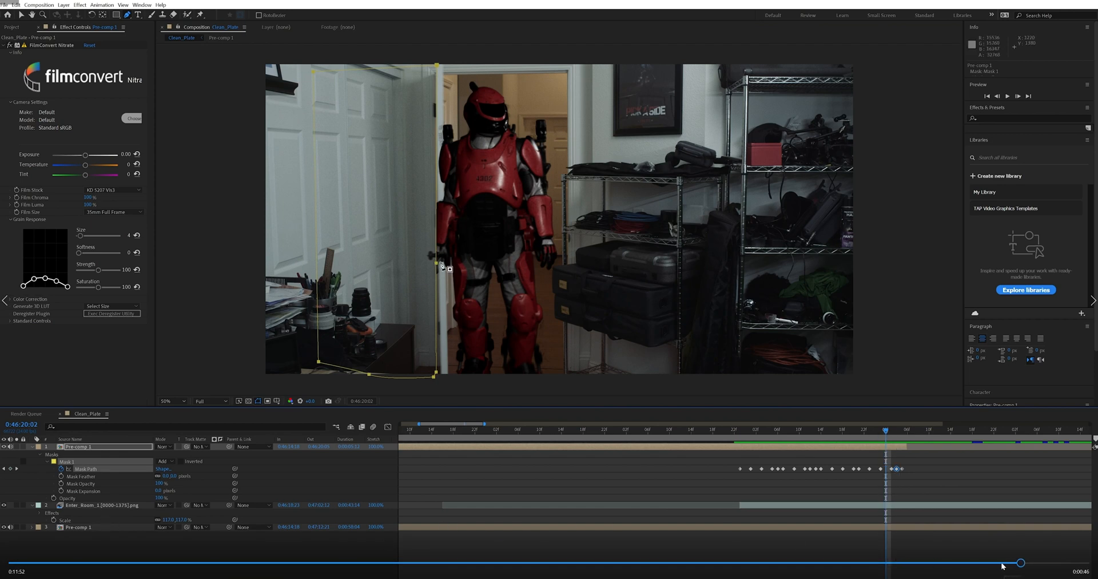
left_click(1036, 563)
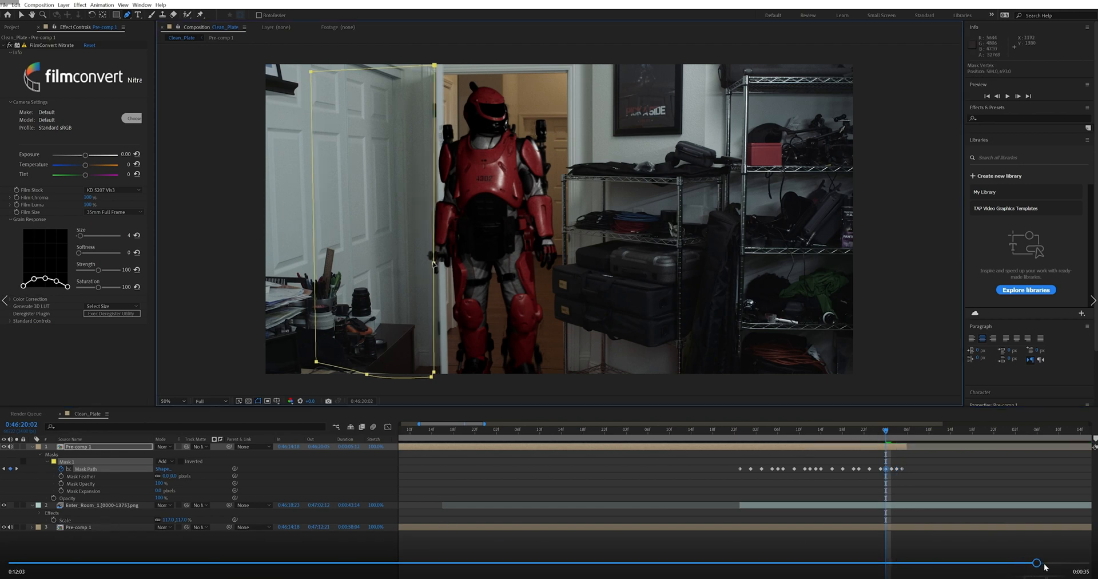
left_click(1068, 563)
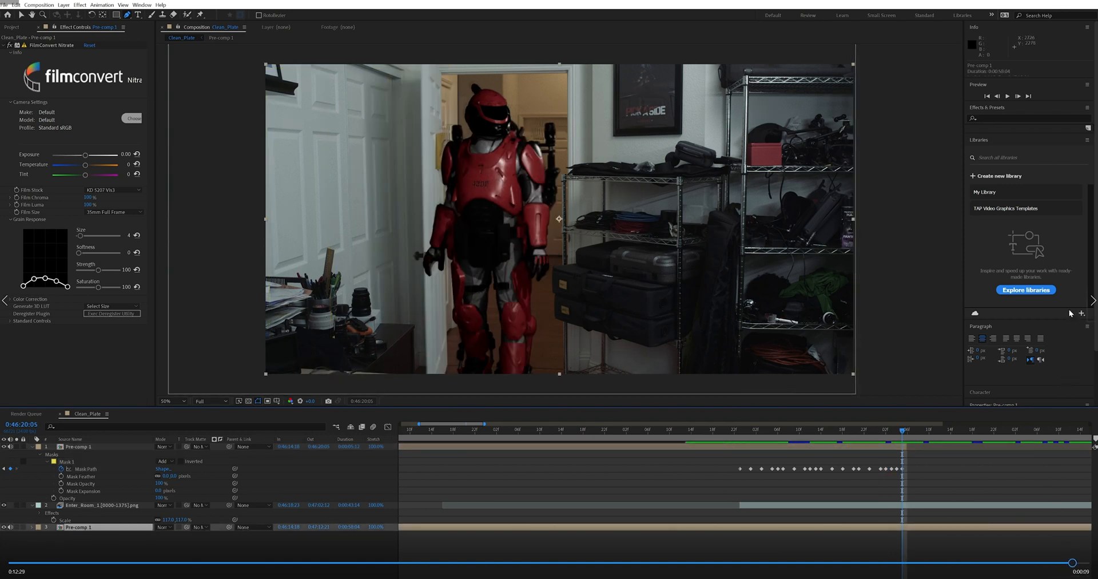
left_click(1093, 301)
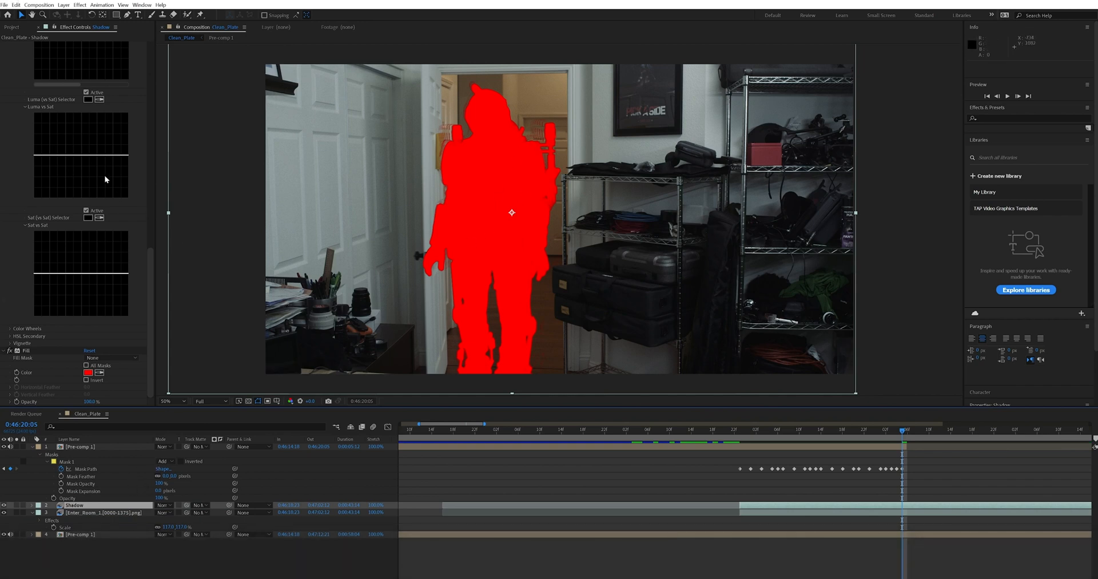
Set the Fill effect's color on the Shadow layer to black, 000000.
left_click(88, 372)
type("000000")
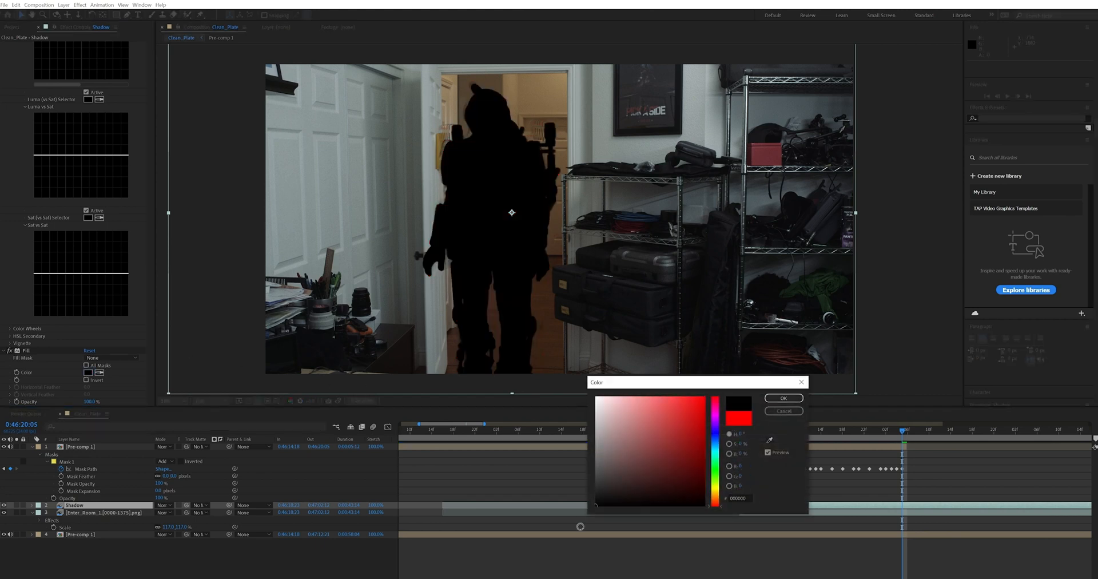
left_click(784, 398)
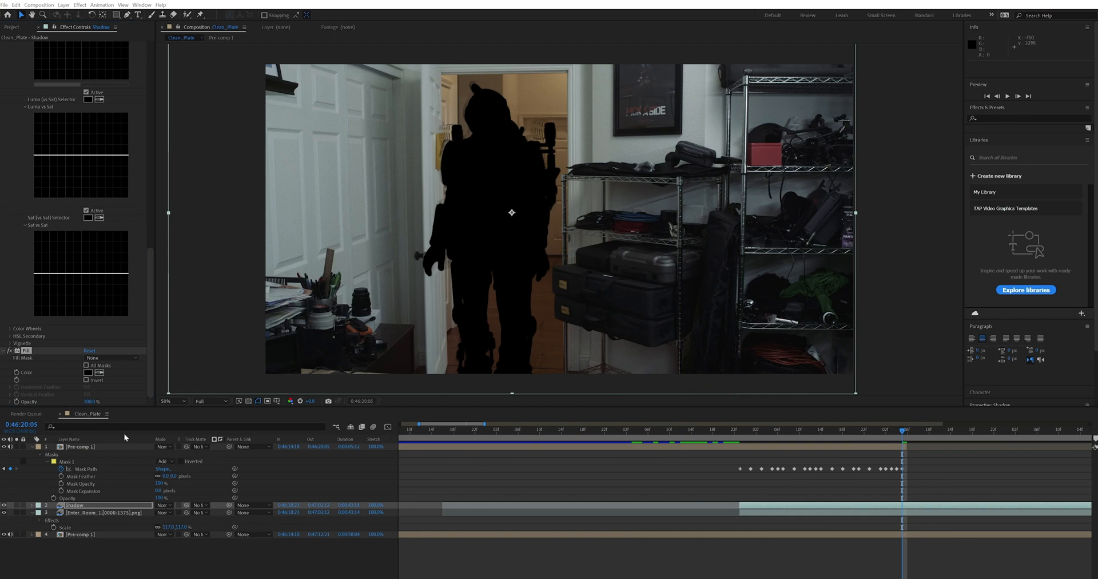
Set the Shadow layer's opacity to 25%.
left_click(106, 507)
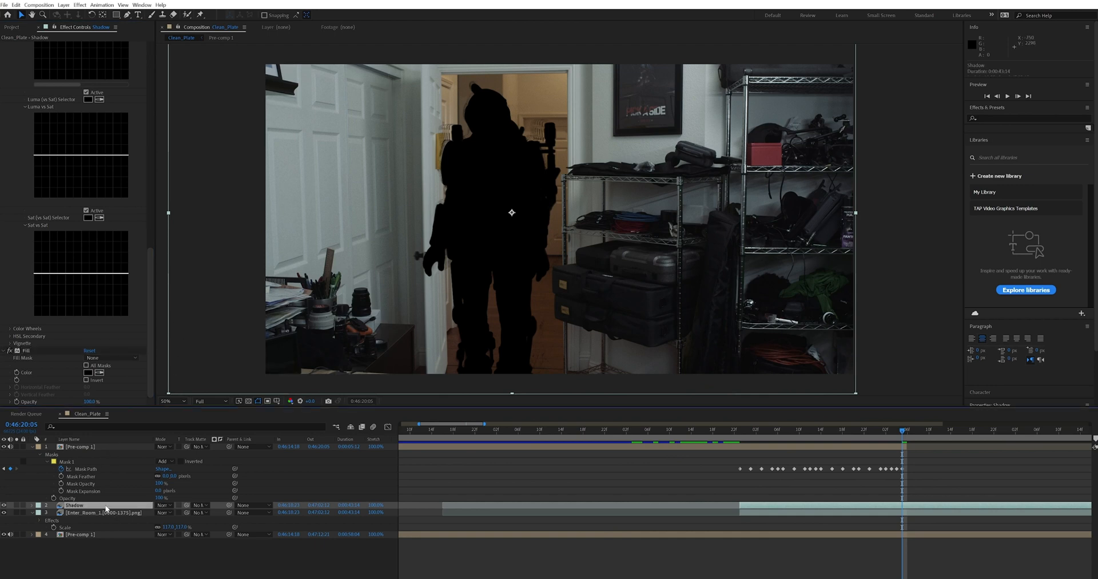
key("t")
left_click(161, 512)
type("25")
key("Return")
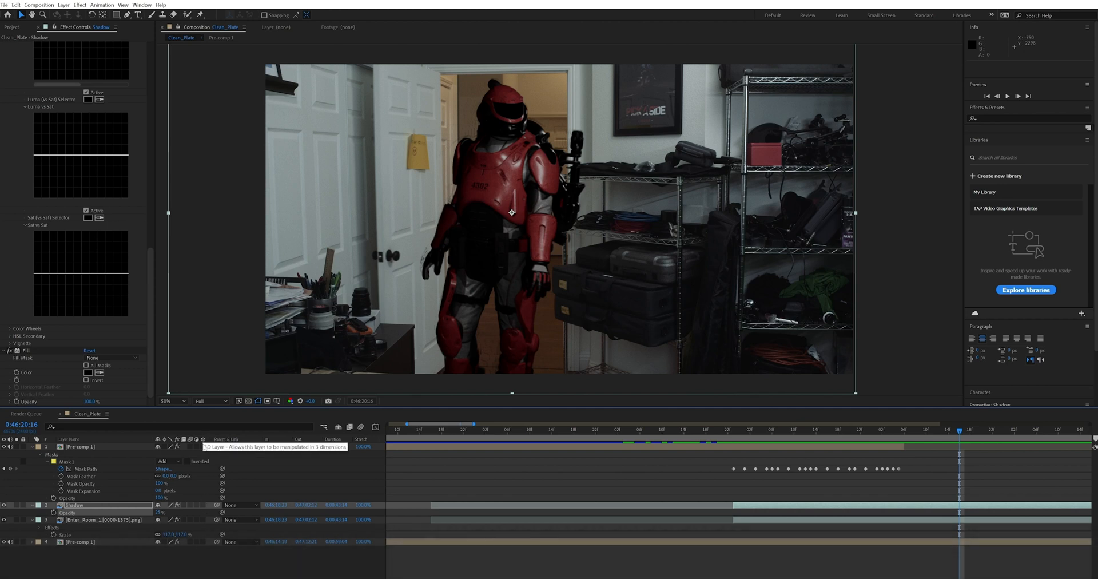
Make the Shadow layer 3D and place it directly beneath the Enter_Room_1 image sequence layer.
left_click(202, 505)
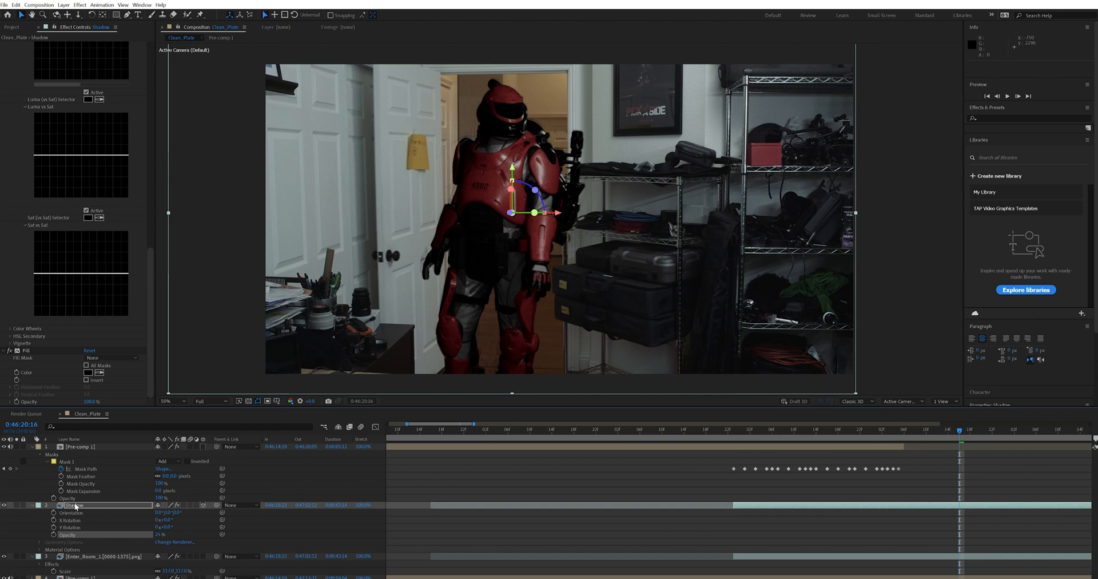
left_click_drag(75, 505, 84, 563)
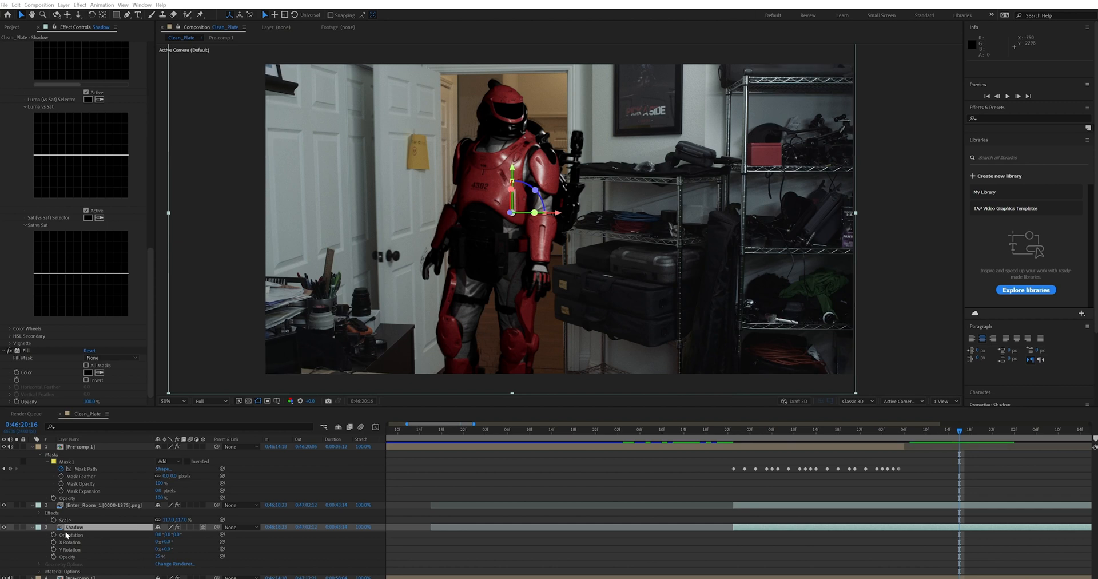
left_click(84, 527)
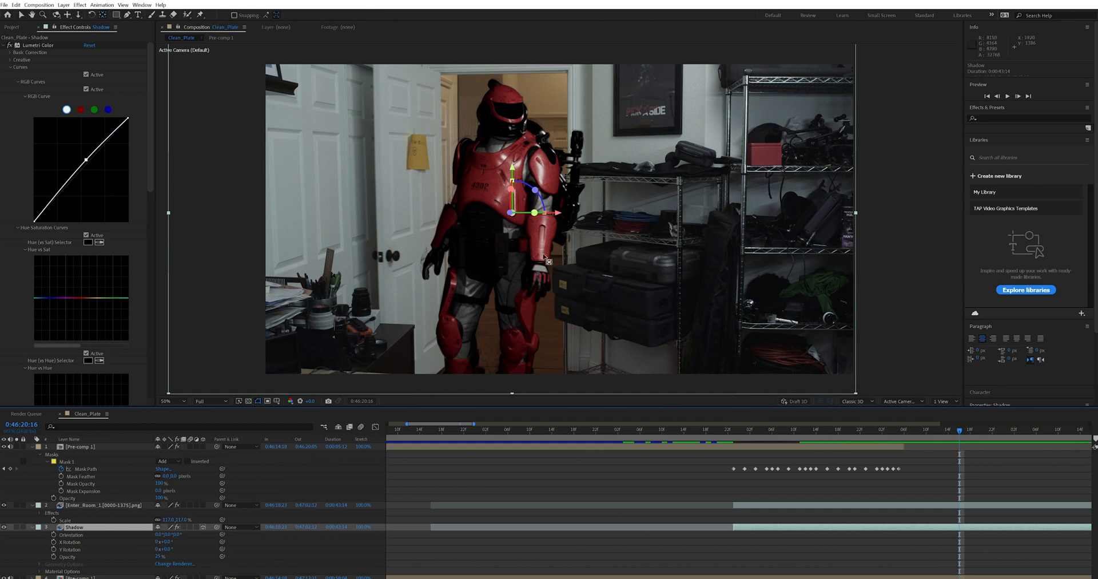
Move the Shadow layer's anchor point down to the character's feet and set its X Rotation to -90°.
left_click_drag(513, 170, 503, 326)
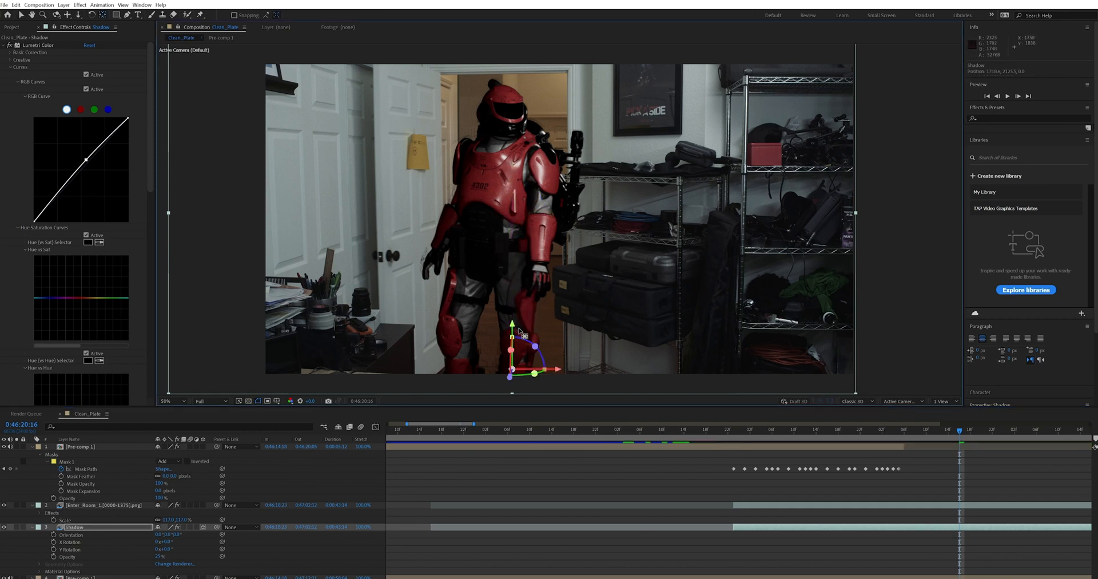
mouse_move(555, 370)
left_mouse_down()
mouse_move(452, 366)
mouse_move(558, 367)
left_mouse_up()
left_click(140, 527)
key("r")
left_click(168, 541)
type("-90")
key("Return")
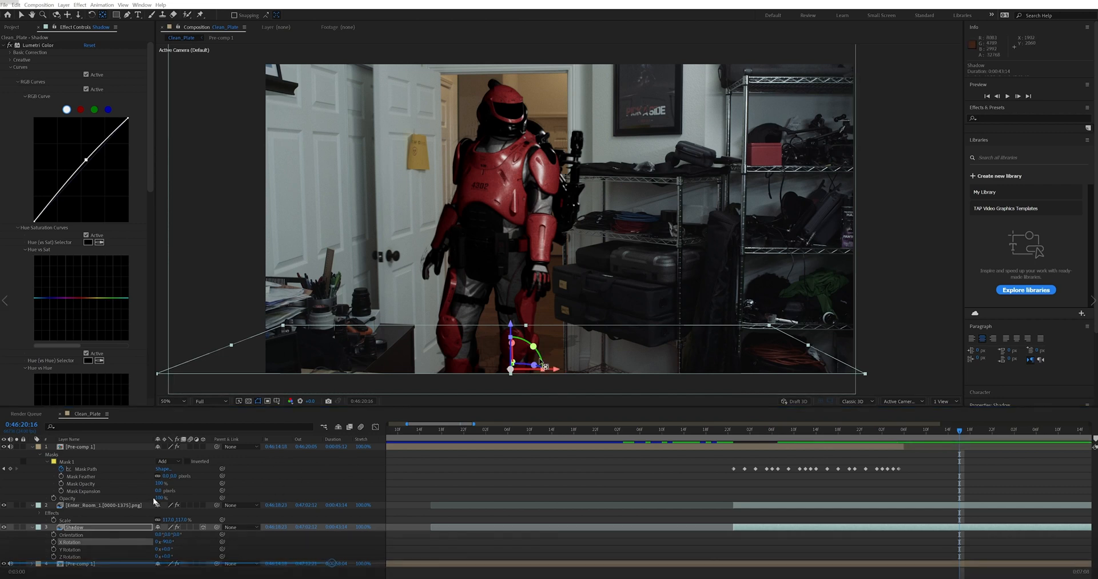
left_click_drag(347, 565, 589, 563)
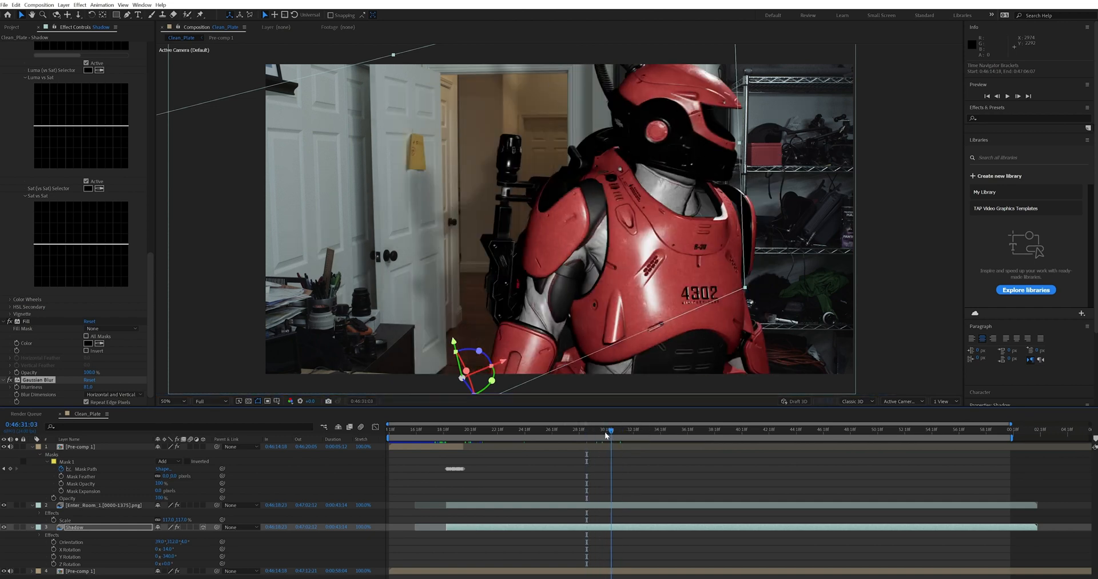
left_click_drag(516, 436, 465, 434)
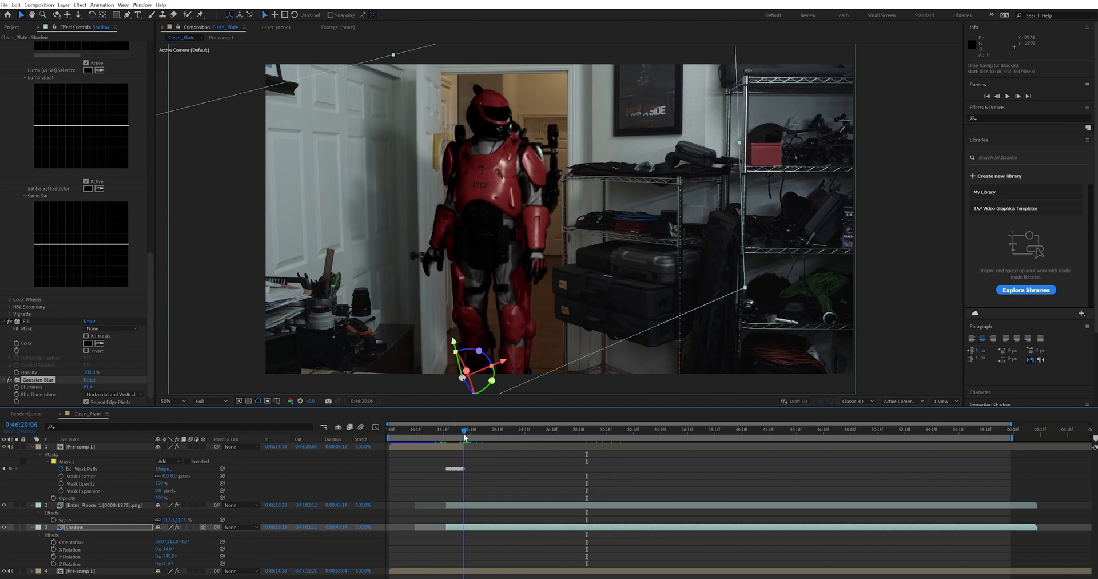
left_click_drag(465, 433, 474, 436)
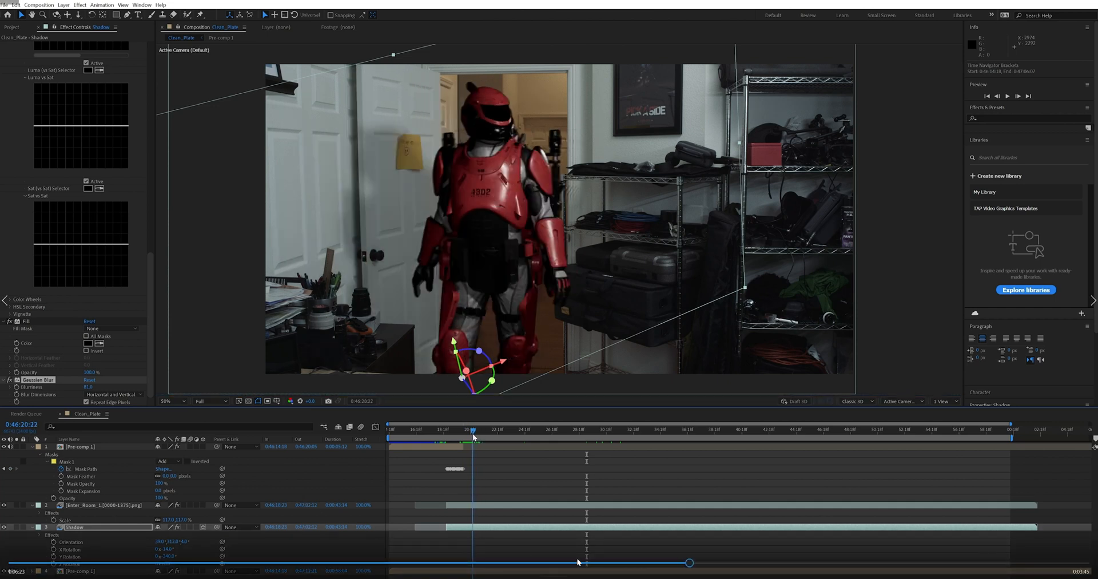
left_click(705, 564)
left_click(723, 565)
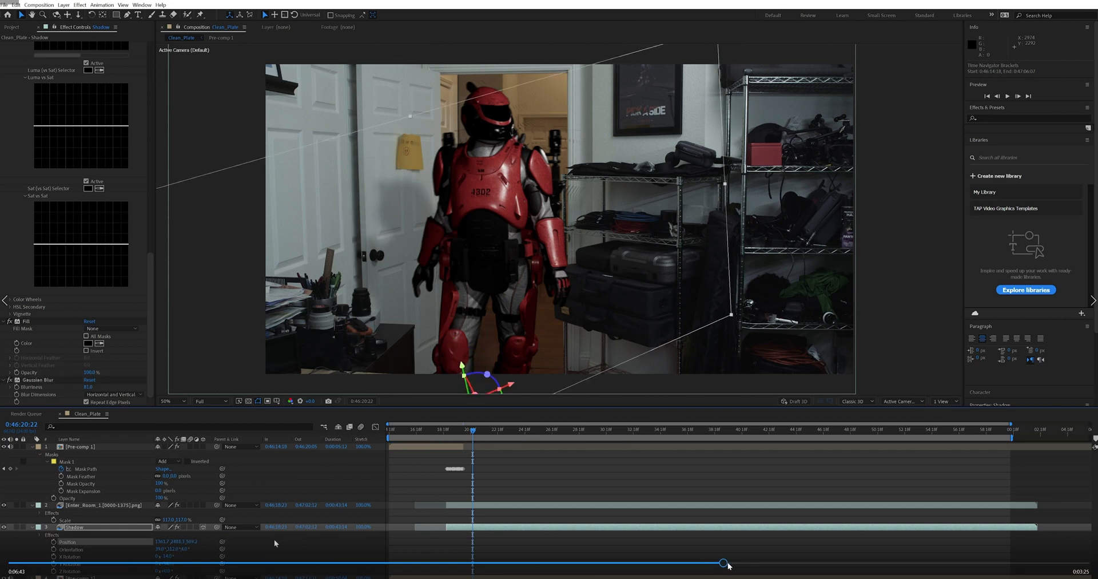
left_click(736, 563)
left_click(750, 564)
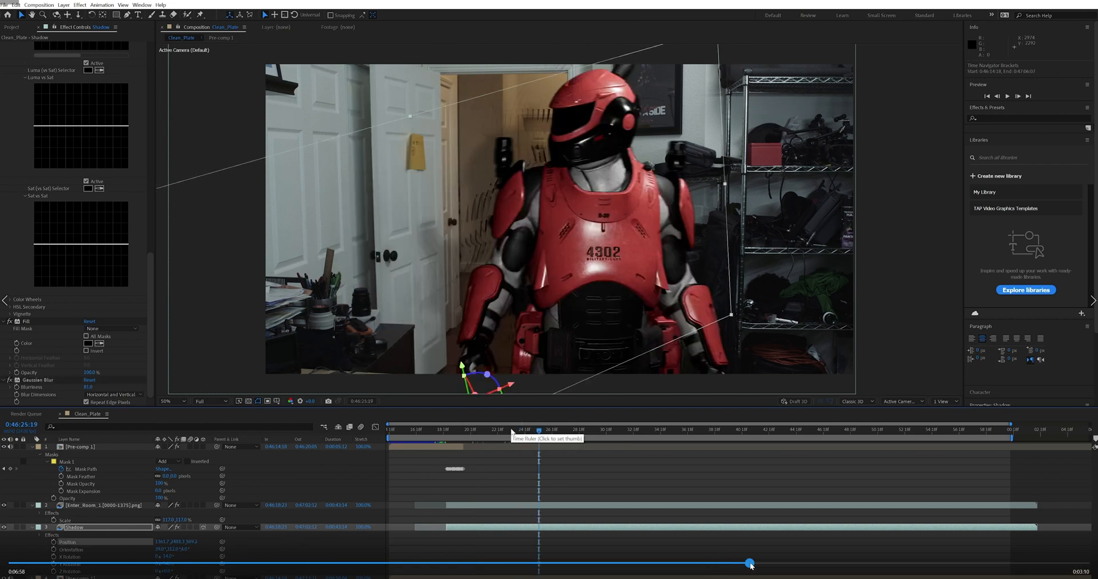
left_click(763, 564)
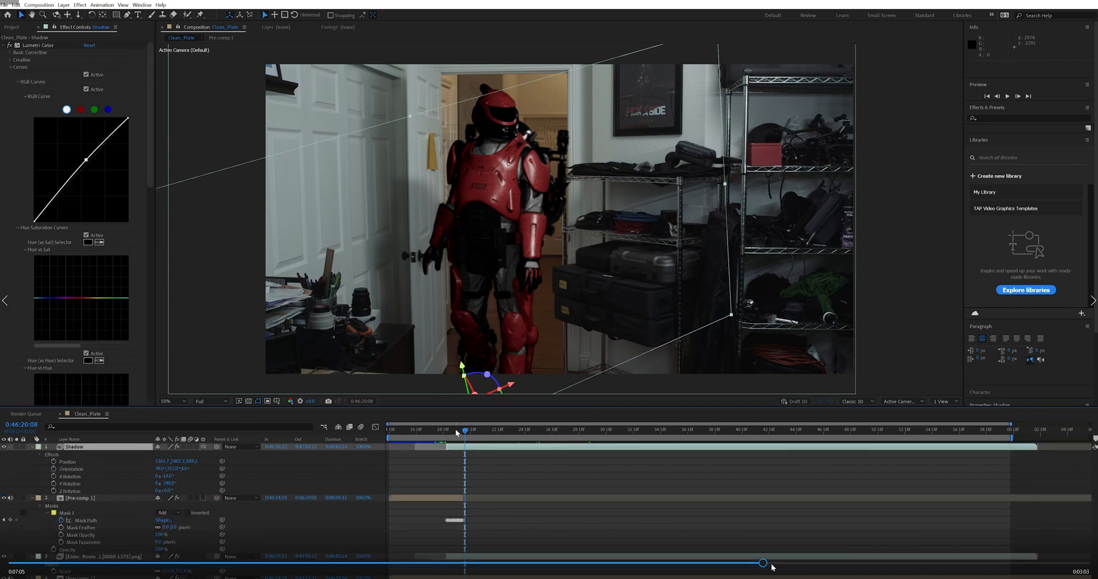
left_click(795, 564)
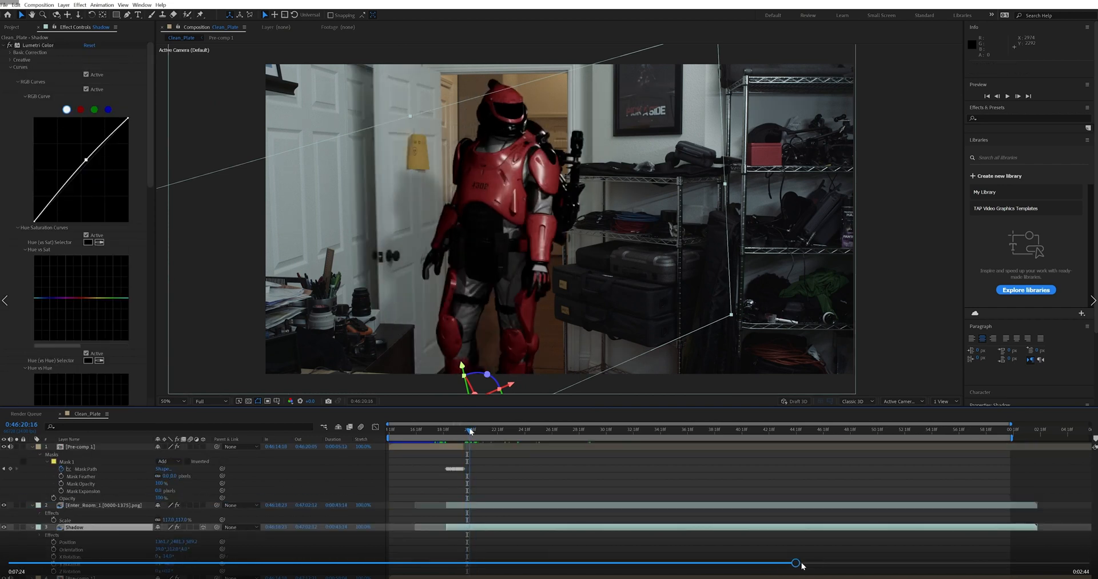
left_click(832, 564)
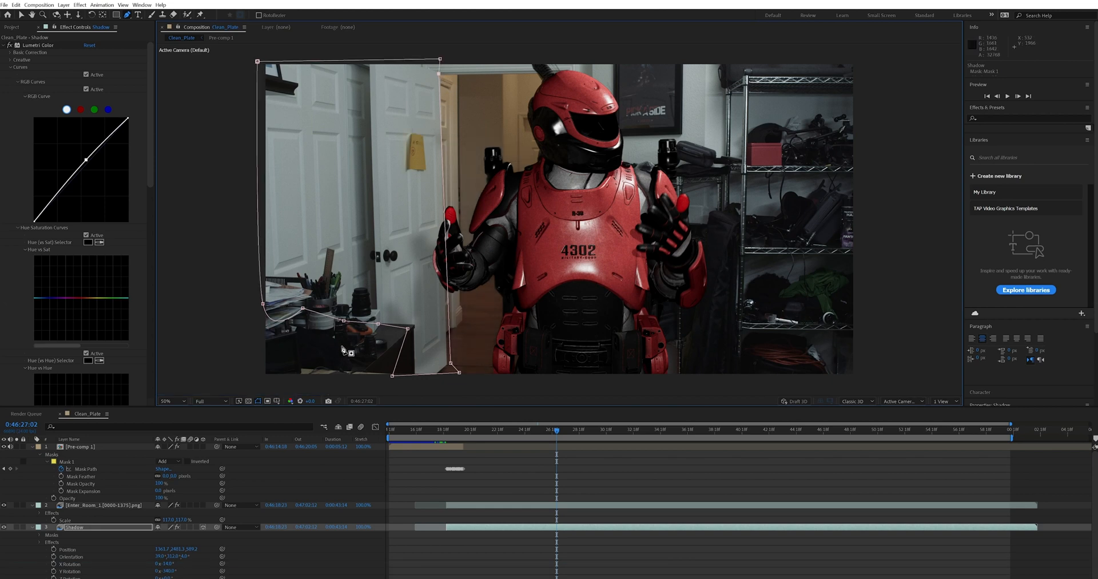
left_click_drag(557, 433, 615, 427)
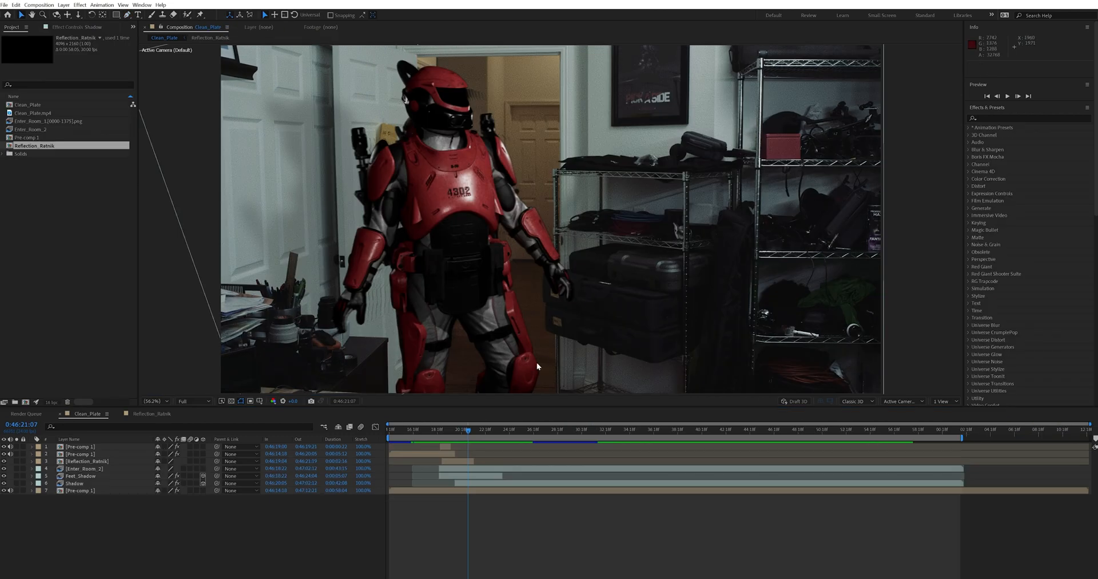
Review the door opening from about 0:46:19:03 to 0:46:20:05, examining the masked Pre-comp 1 layers and the Reflection_Ratnik reflection in the picture frame.
mouse_move(422, 431)
left_mouse_down()
mouse_move(506, 437)
mouse_move(442, 438)
left_mouse_up()
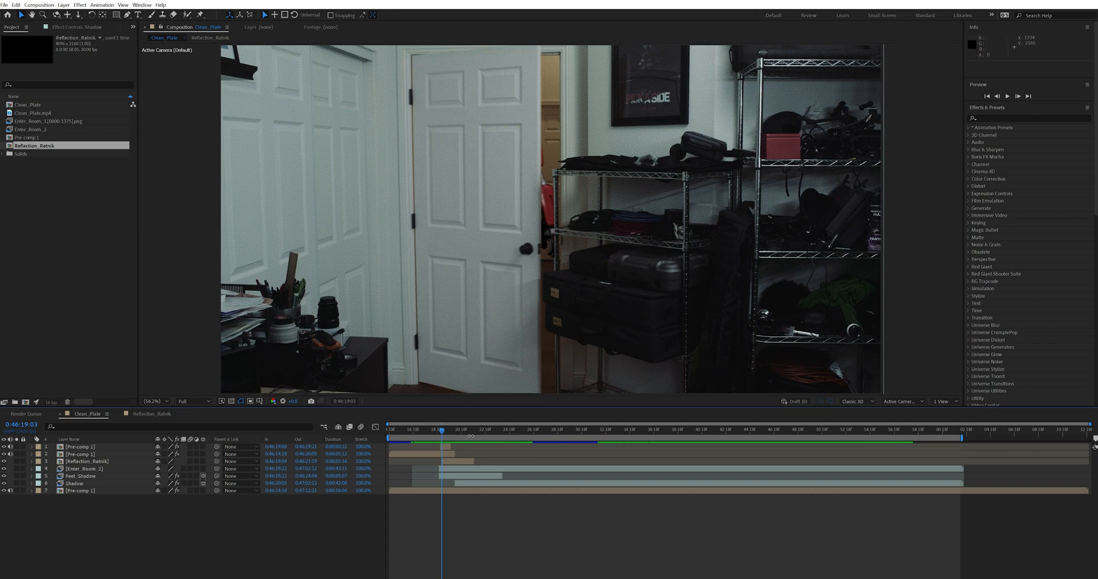
left_click_drag(443, 427, 447, 428)
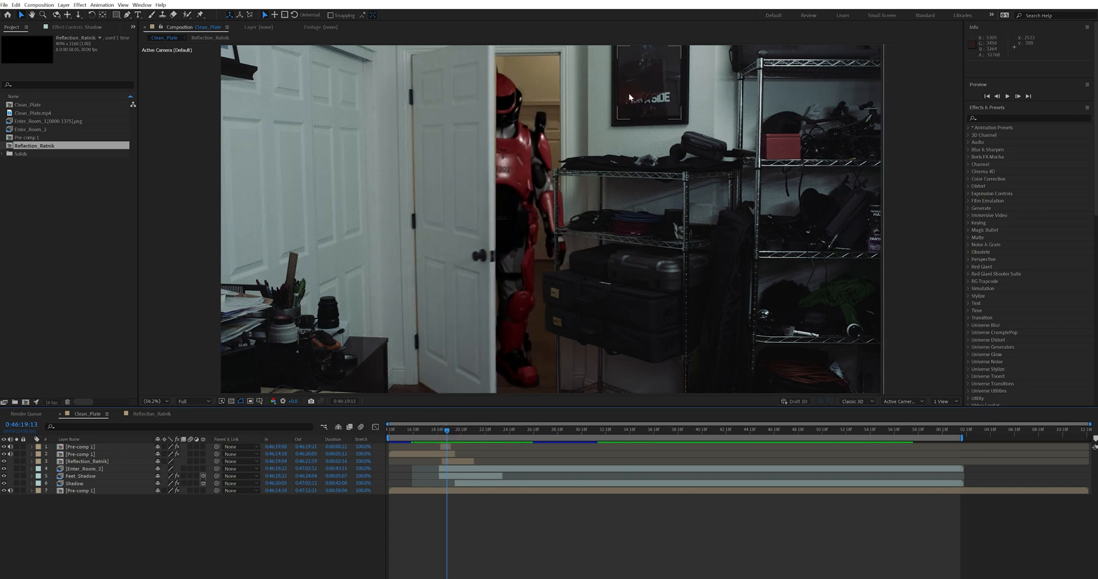
left_click_drag(445, 430, 455, 429)
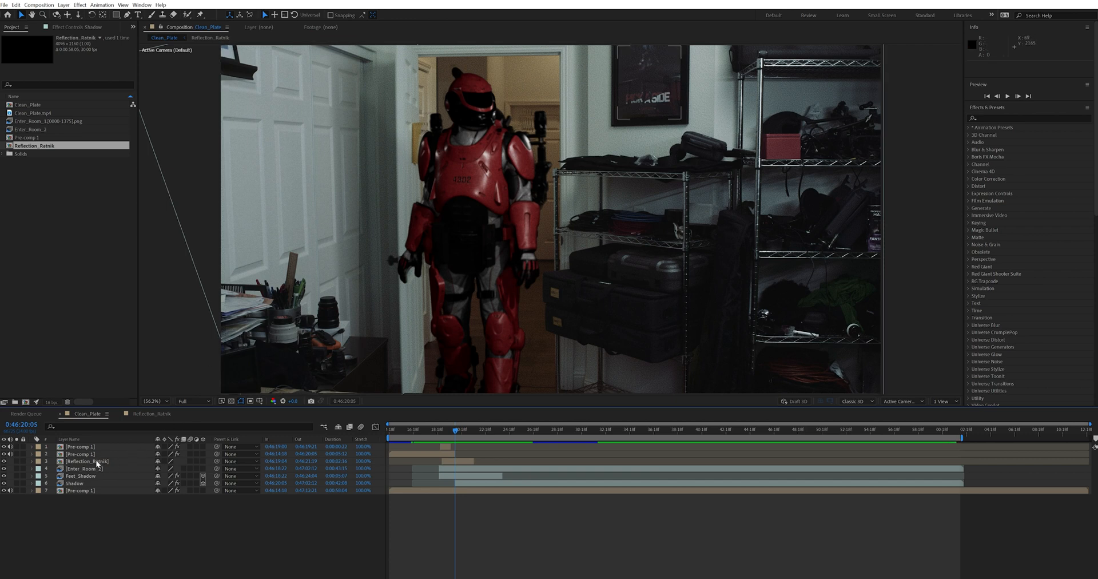
left_click(76, 455)
left_click(82, 447)
left_click(87, 461)
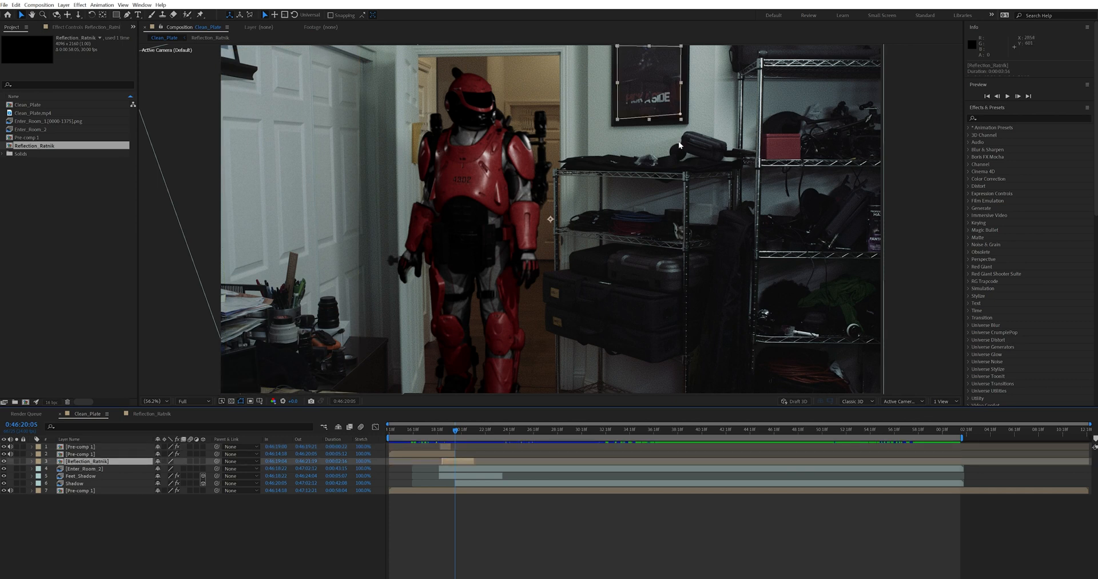
left_click(98, 470)
mouse_move(433, 430)
left_mouse_down()
mouse_move(463, 431)
mouse_move(439, 431)
mouse_move(450, 431)
left_mouse_up()
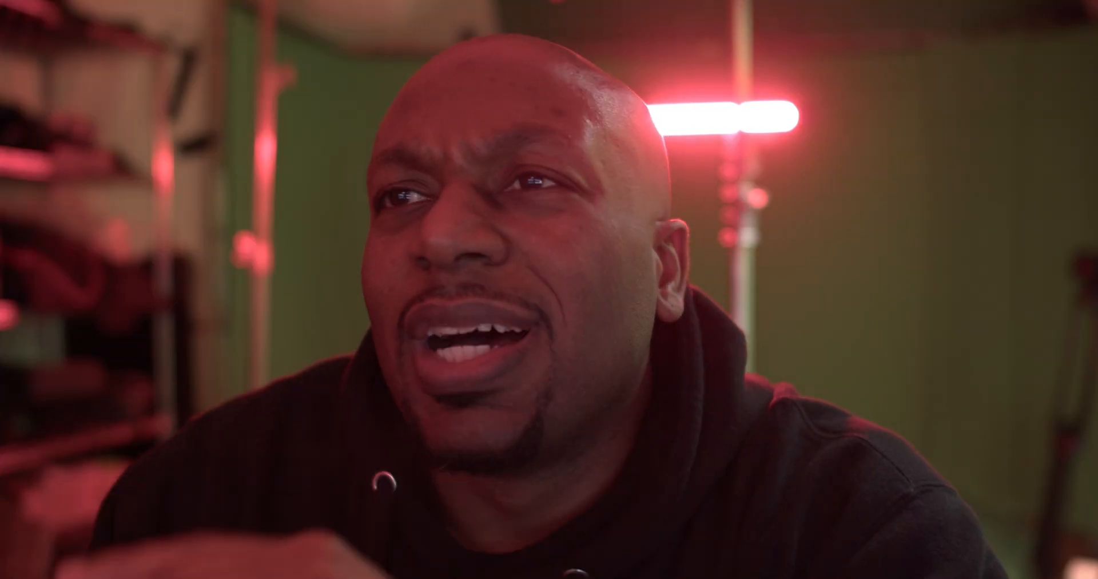